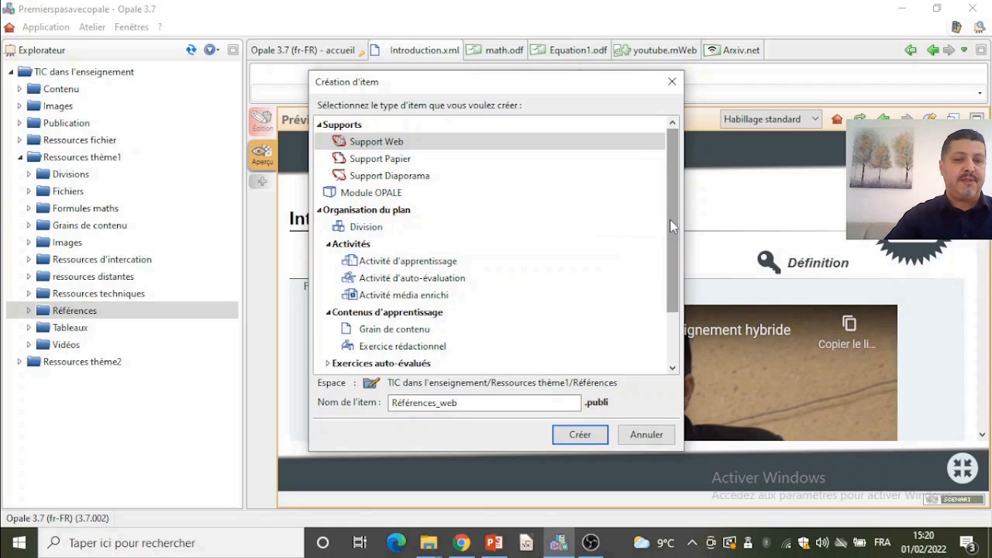
# Create an abbreviation reference item named abreviation in the Références folder of Ressources thème1.
pyautogui.moveTo(673, 225); pyautogui.dragTo(672, 275)
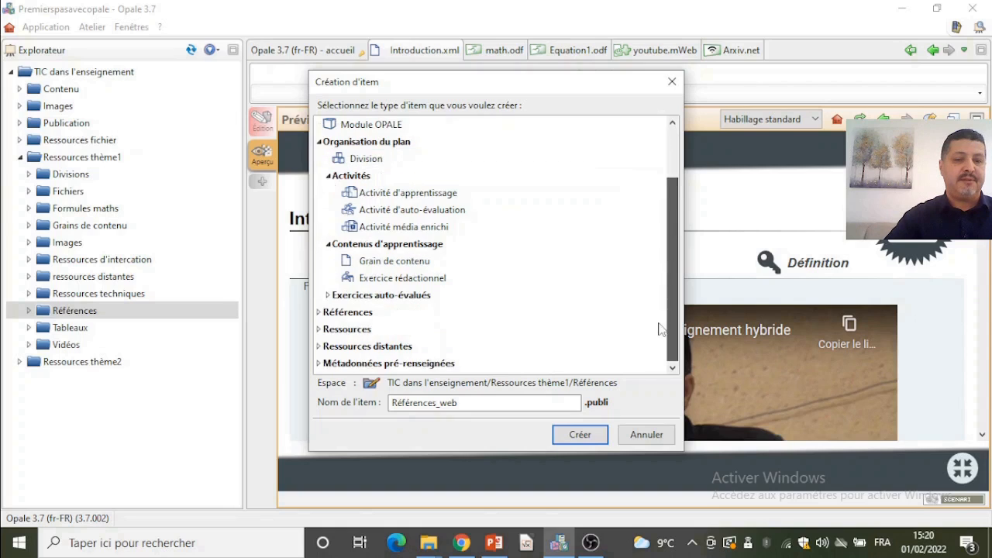
pyautogui.doubleClick(348, 313)
pyautogui.click(366, 333)
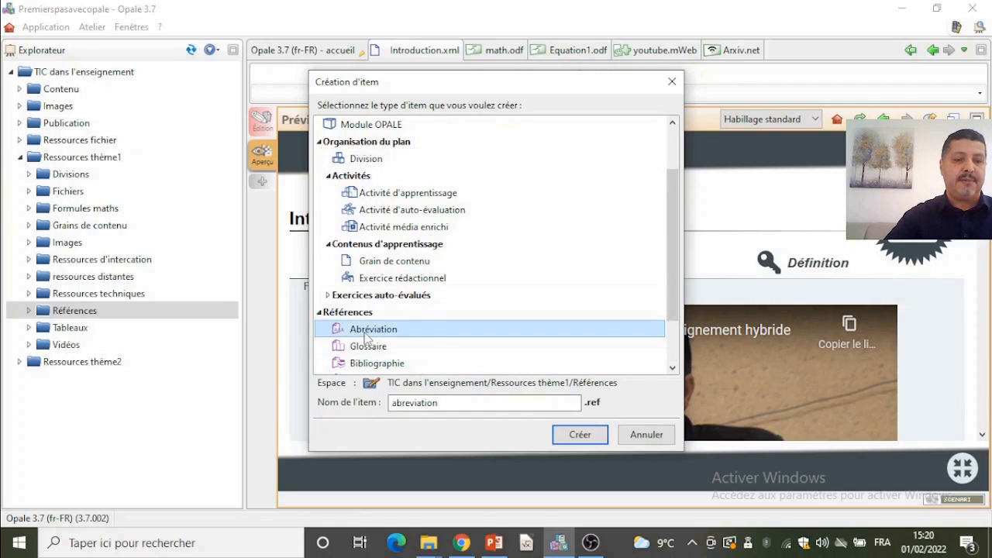
pyautogui.click(473, 403)
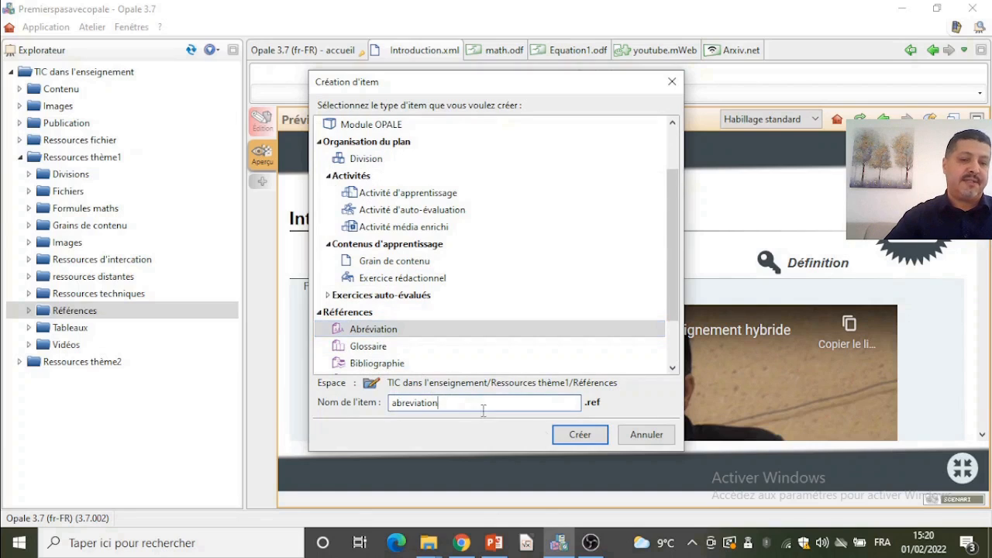
pyautogui.click(570, 436)
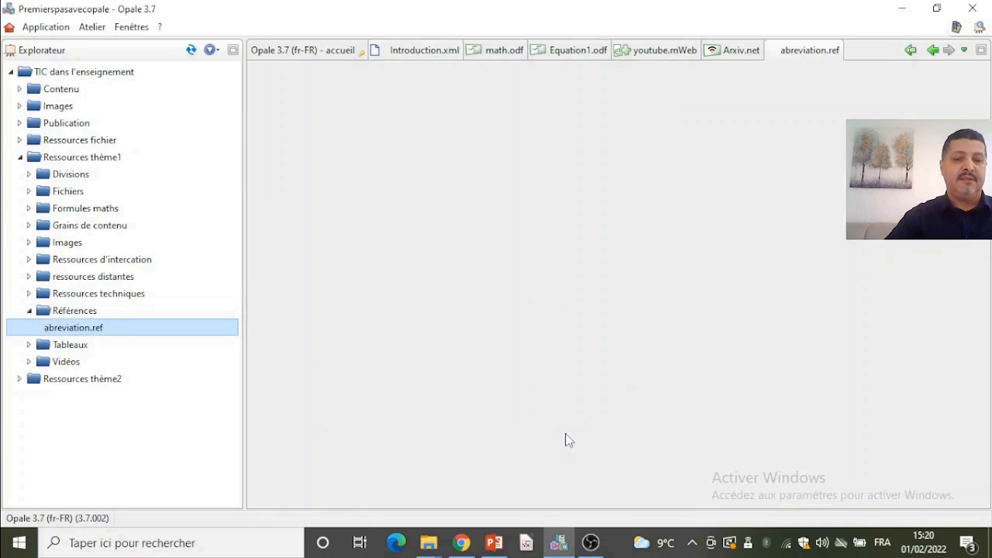
# Fill in the abbreviation with the acronym TIC and the meaning "Techniques de l'information et de la communication".
pyautogui.click(407, 164)
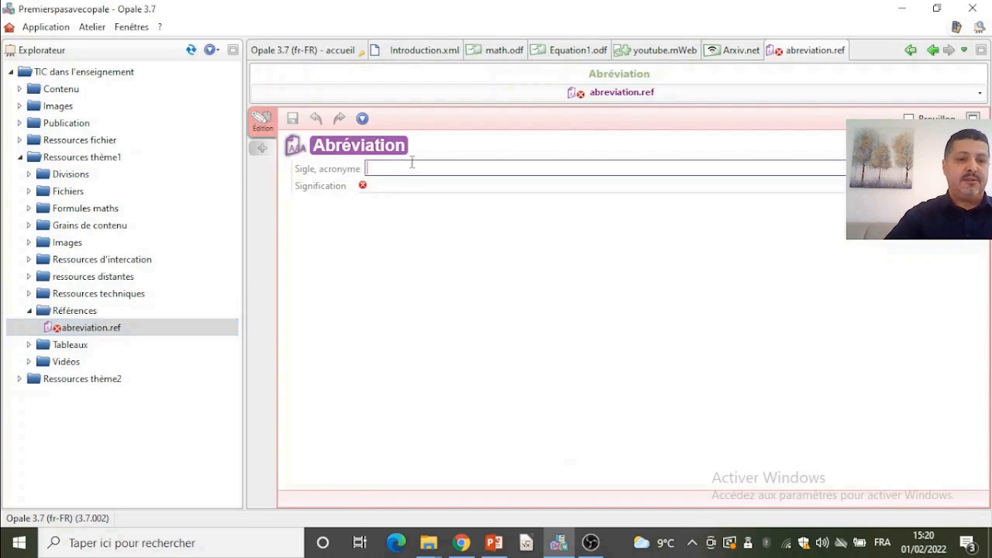
pyautogui.write('TIC')
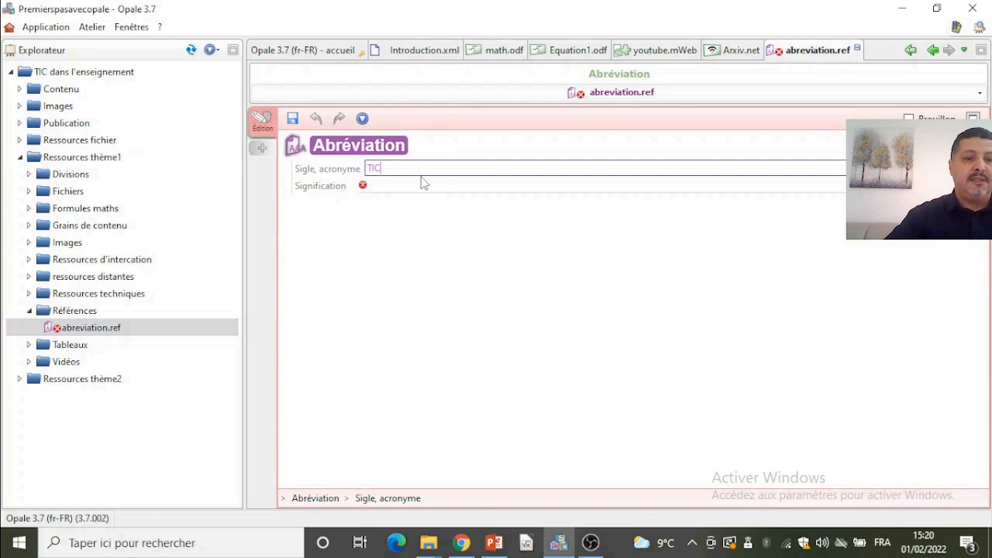
pyautogui.click(418, 187)
pyautogui.write('Techniques')
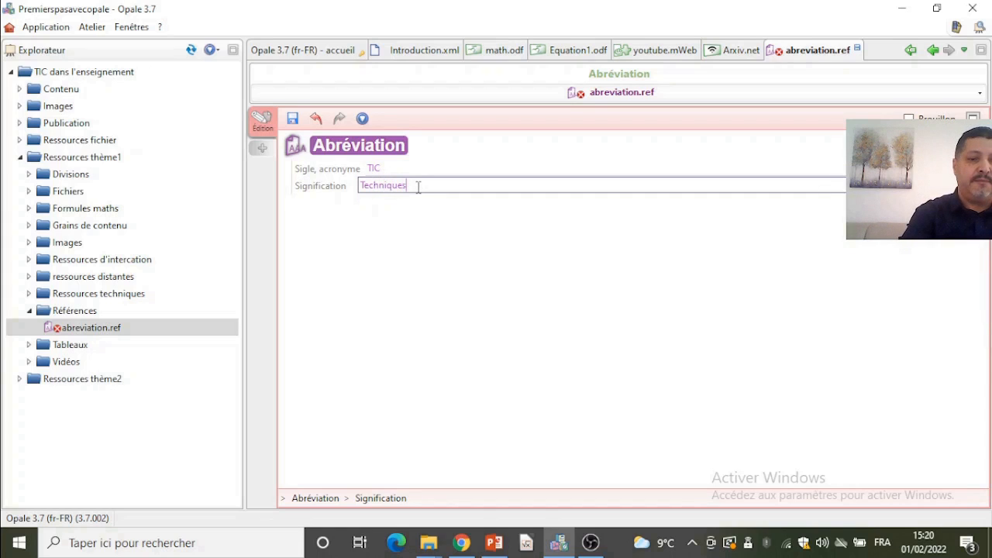
pyautogui.write(" de l'in")
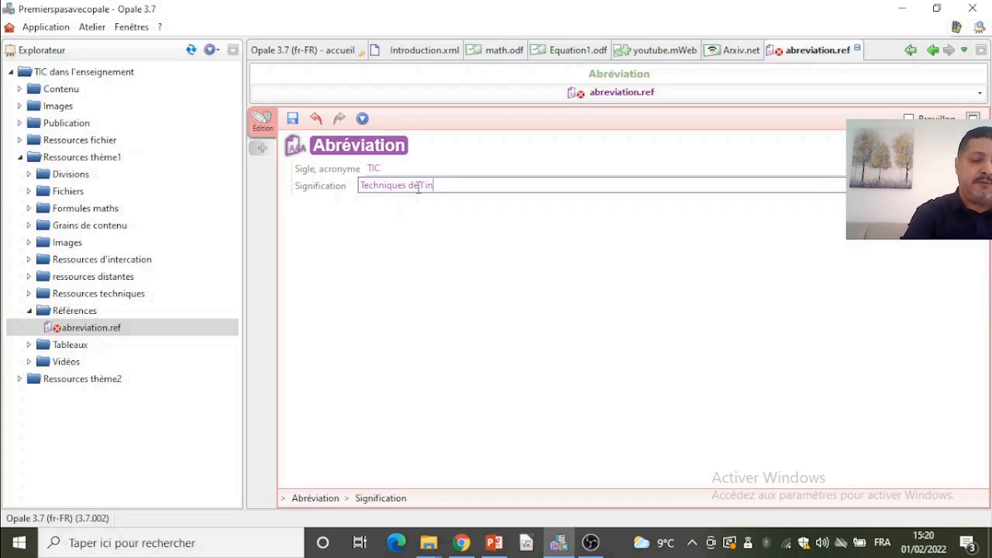
pyautogui.write('formation')
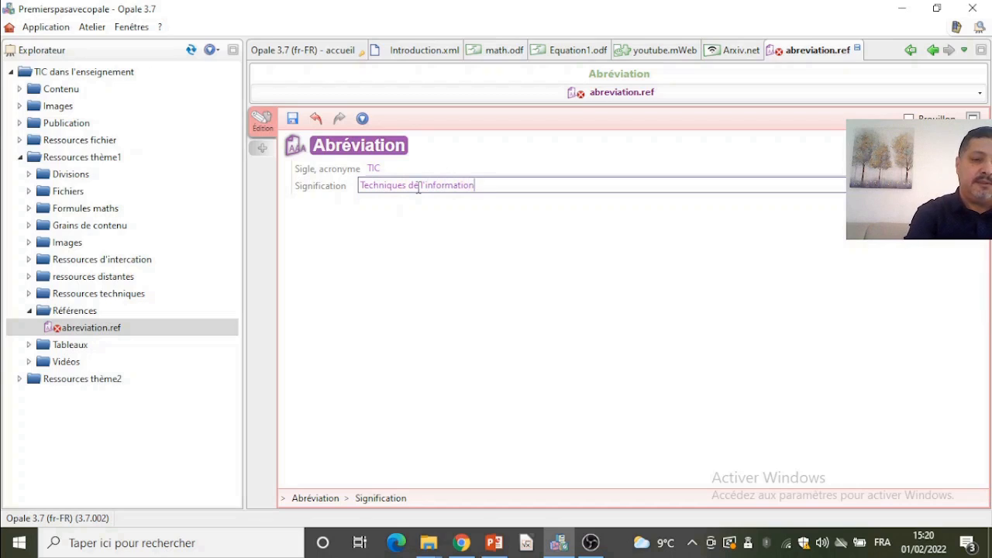
pyautogui.write(' et de la communicat')
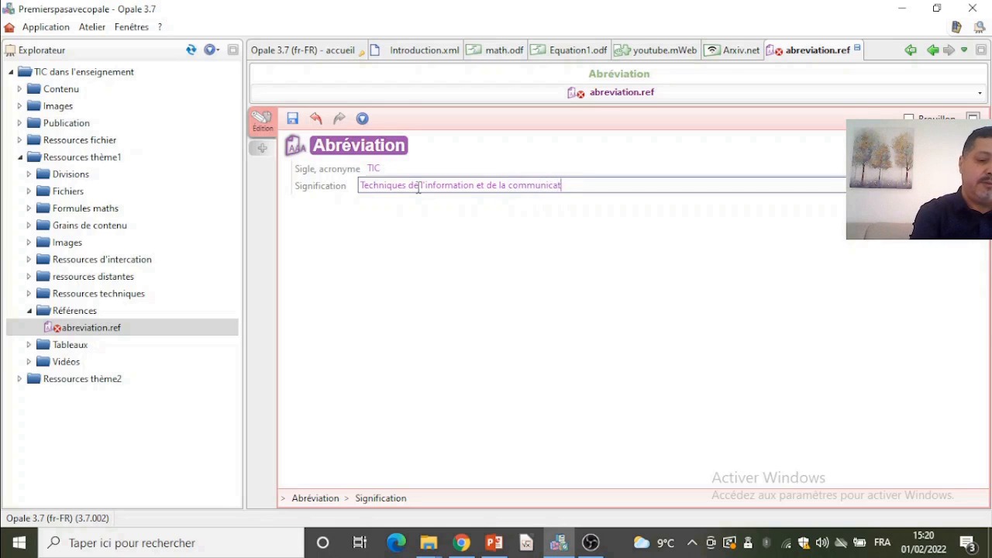
pyautogui.write('ion')
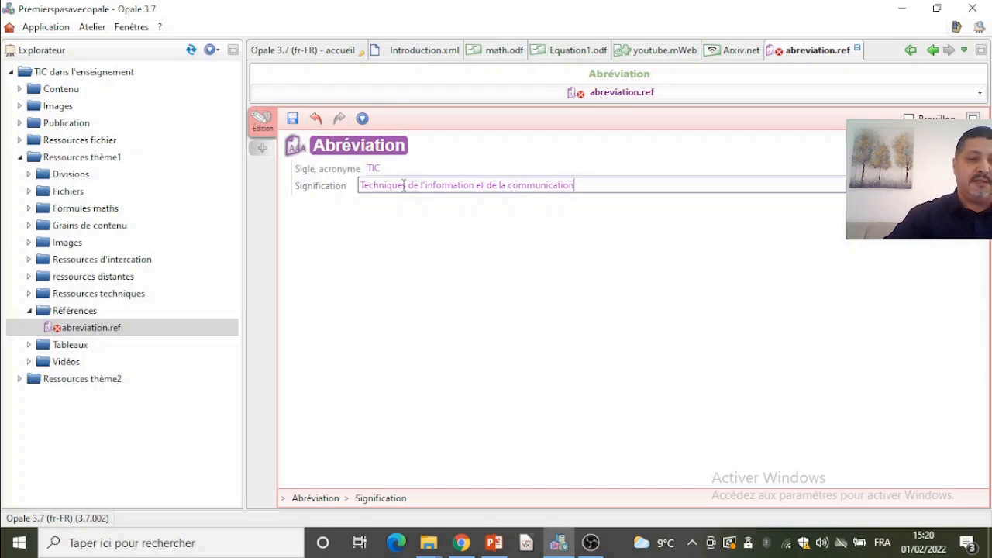
# Replace "Techniques" with "Technologies" in the abbreviation's meaning and save the item.
pyautogui.press('BackSpace')
pyautogui.press('BackSpace')
pyautogui.press('BackSpace')
pyautogui.press('BackSpace')
pyautogui.press('BackSpace')
pyautogui.press('BackSpace')
pyautogui.press('BackSpace')
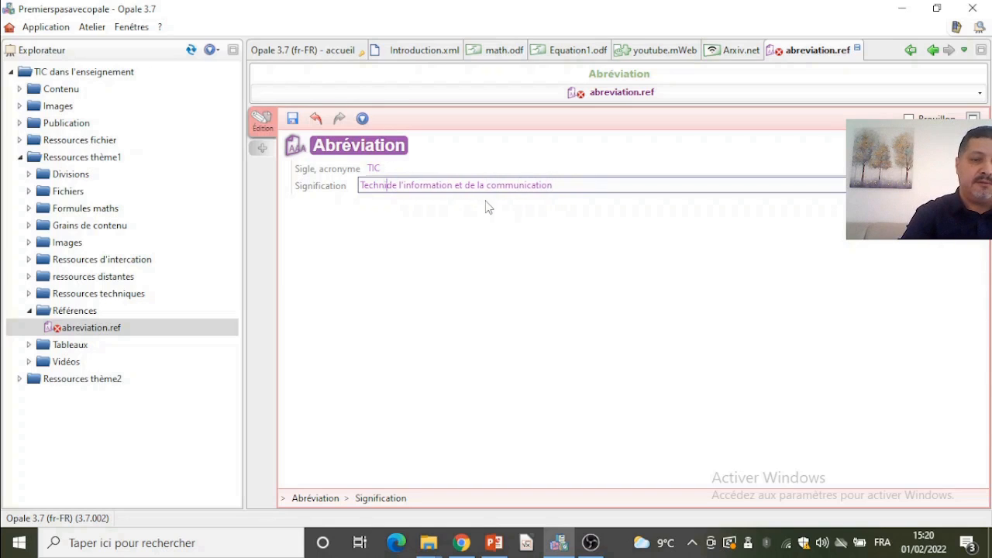
pyautogui.write('nologies')
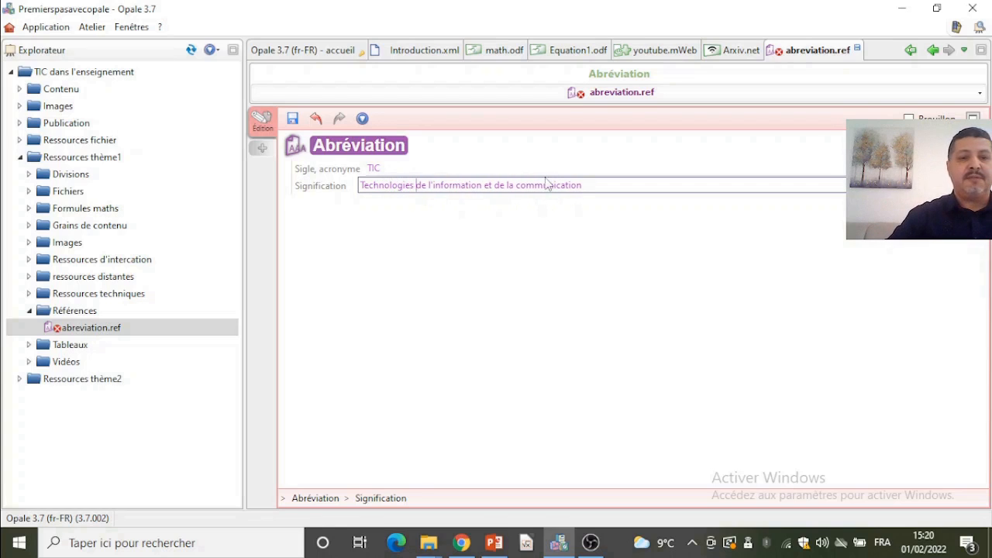
pyautogui.click(293, 117)
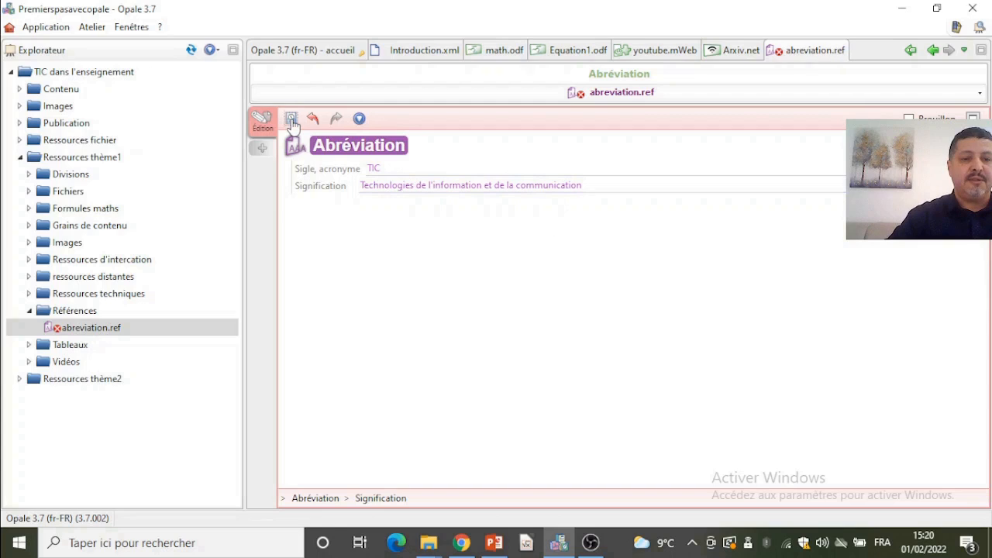
pyautogui.click(109, 329)
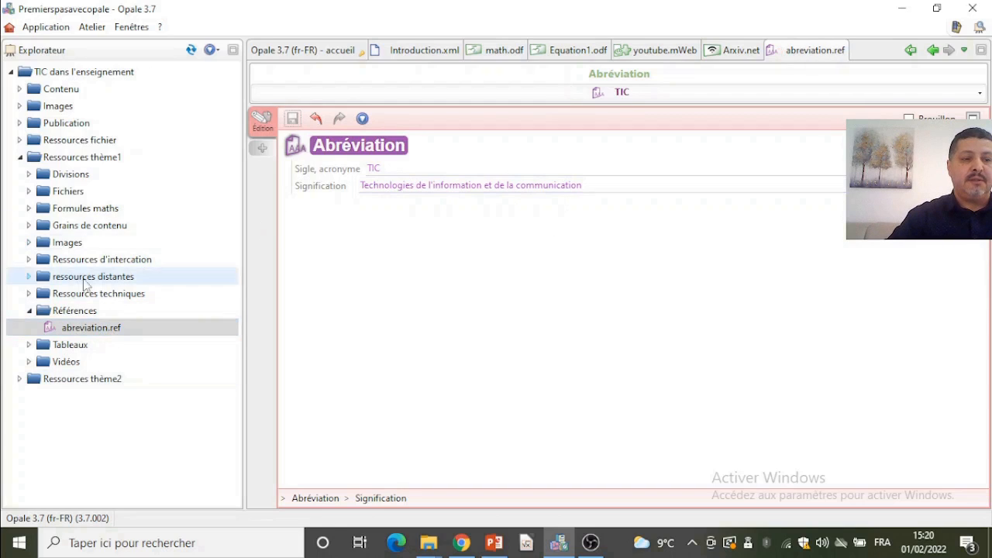
# Create a glossary reference item named glossaire in the Références folder.
pyautogui.click(81, 312)
pyautogui.rightClick(79, 309)
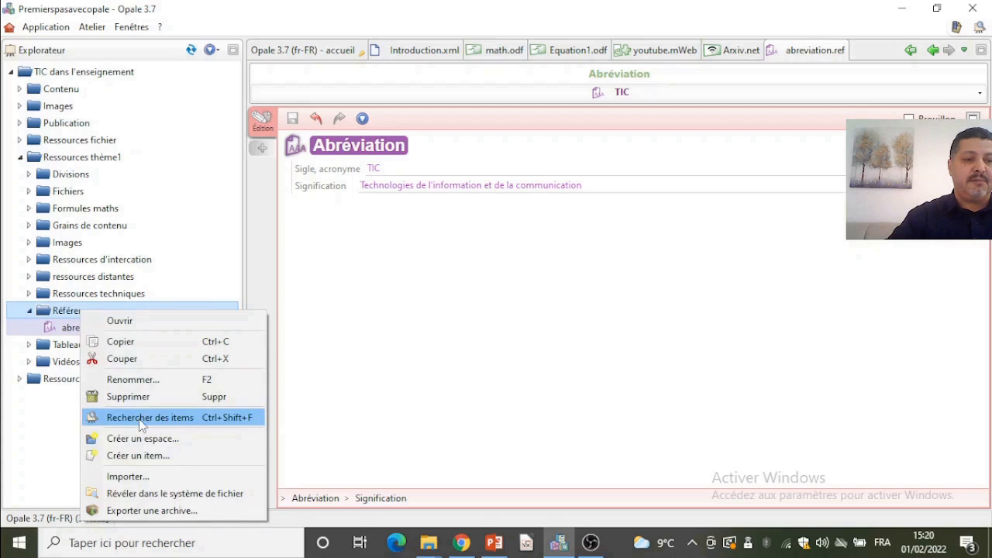
pyautogui.click(149, 455)
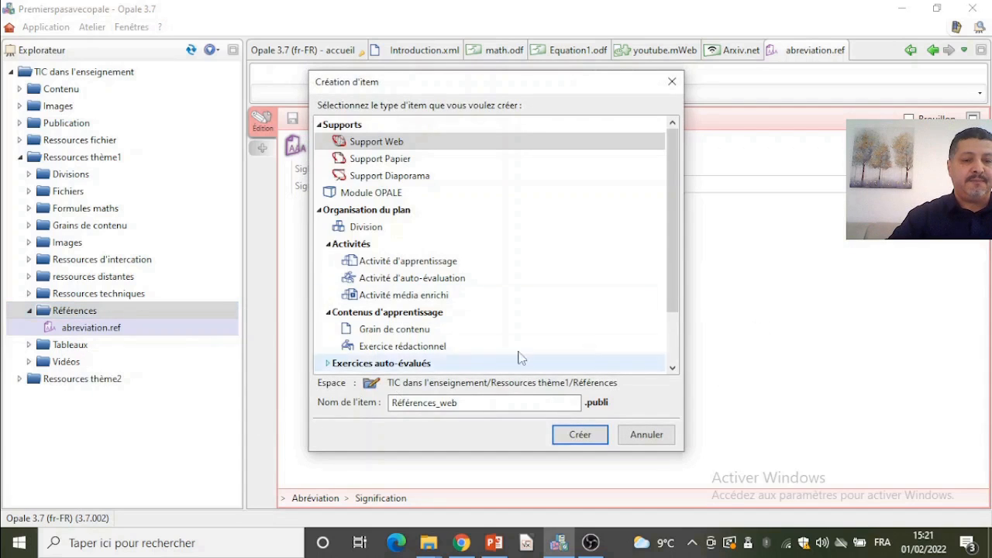
pyautogui.scroll(-2, 675, 266)
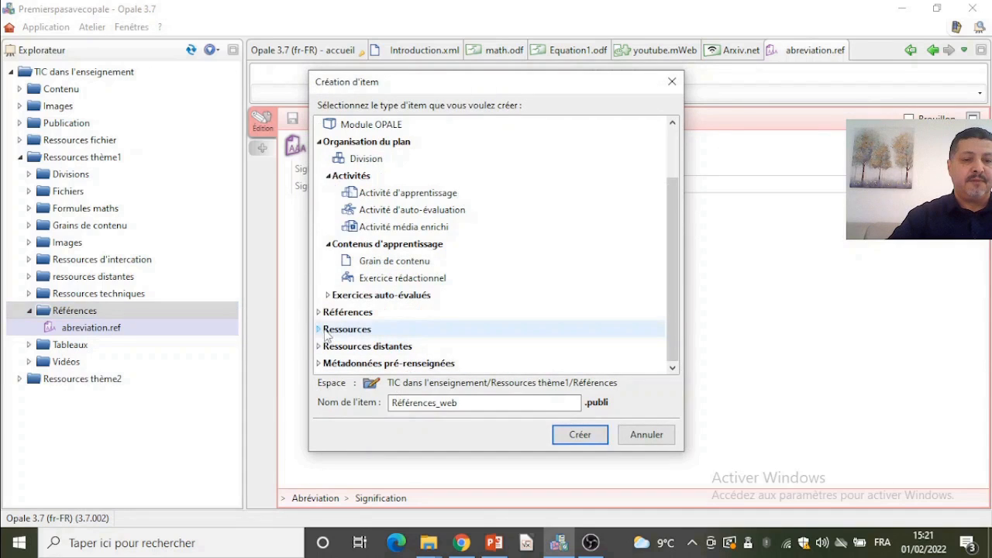
pyautogui.click(364, 330)
pyautogui.doubleClick(353, 315)
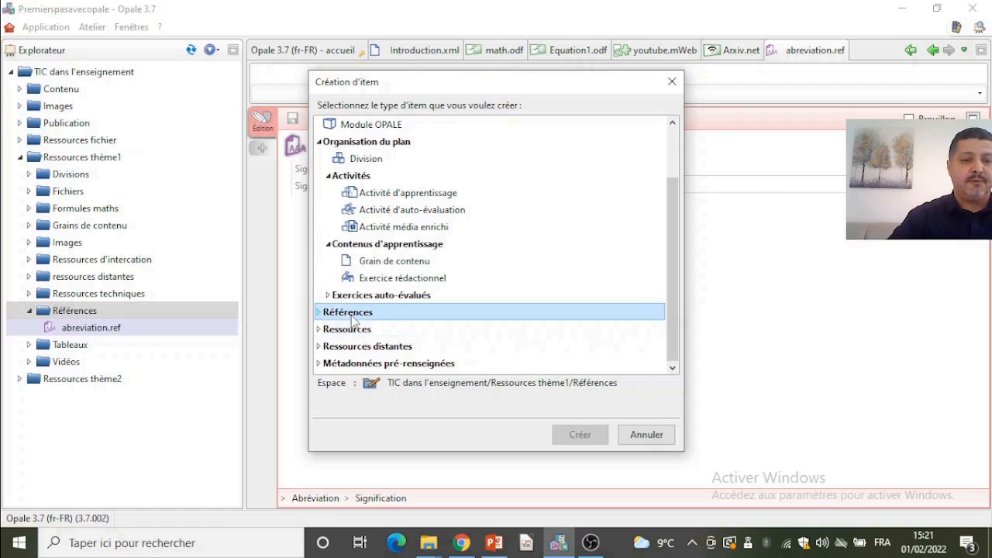
pyautogui.click(383, 353)
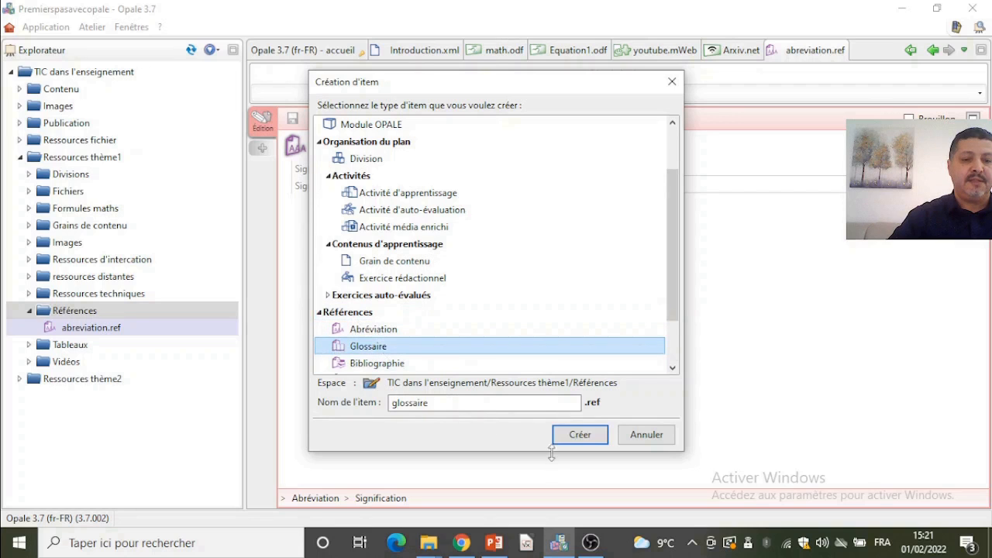
pyautogui.click(571, 434)
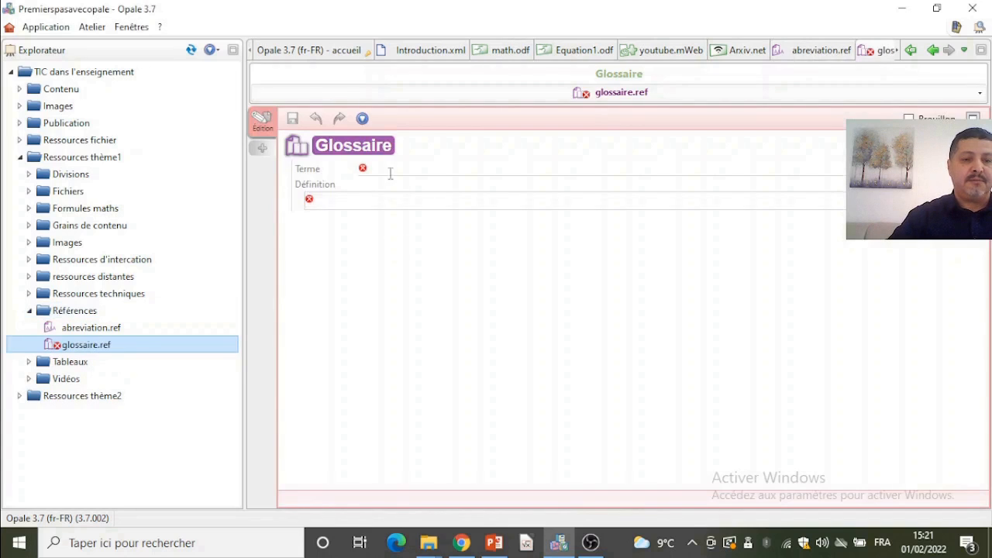
# Enter "Elearning" as the glossary term.
pyautogui.click(392, 169)
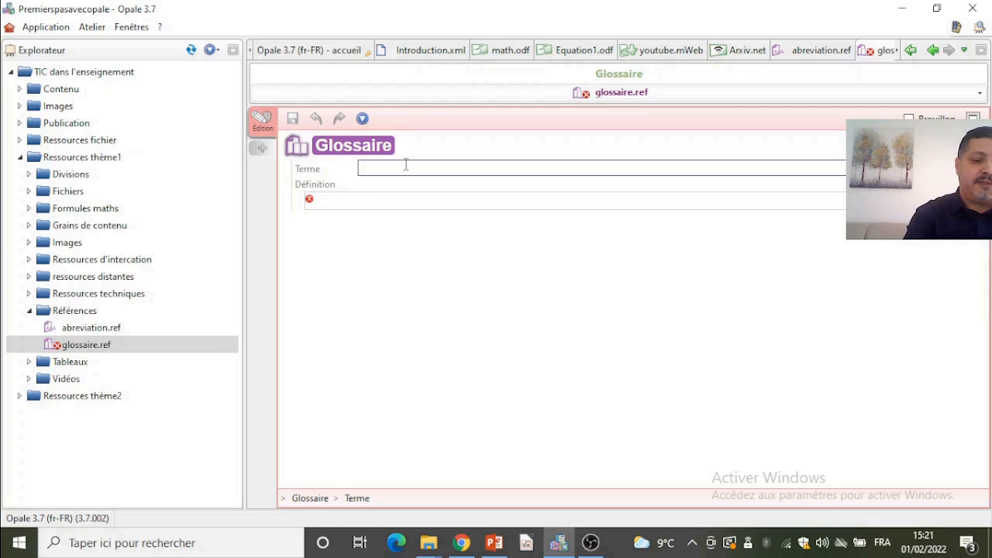
pyautogui.write('Lea')
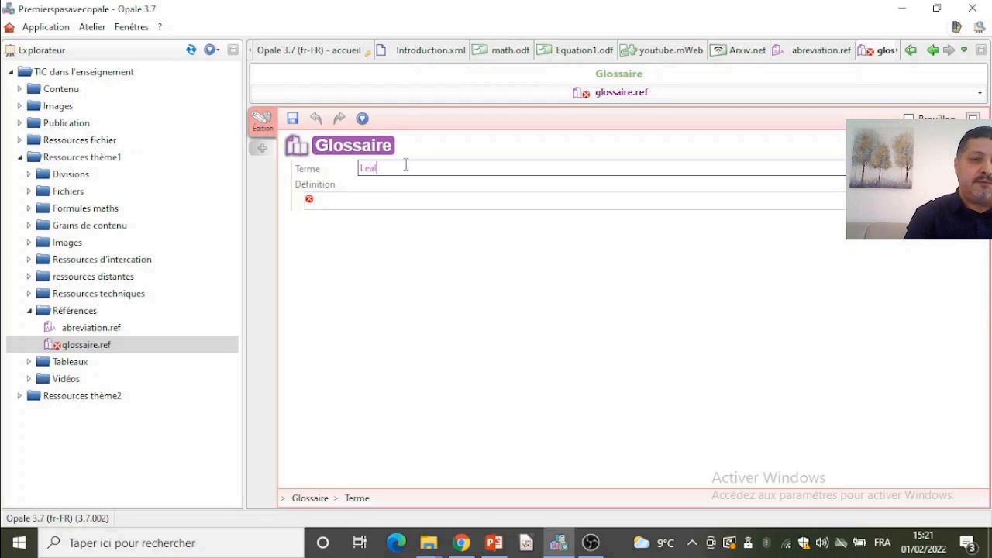
pyautogui.press('BackSpace')
pyautogui.press('BackSpace')
pyautogui.press('BackSpace')
pyautogui.write('Elearning')
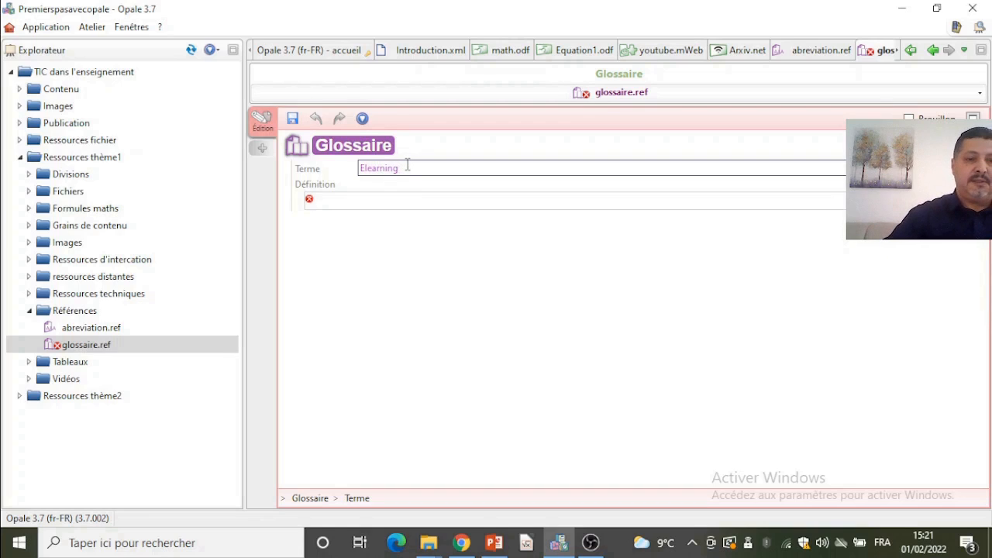
# Begin the glossary definition with "Est un concpet qui a été diffusé".
pyautogui.click(375, 200)
pyautogui.write('E')
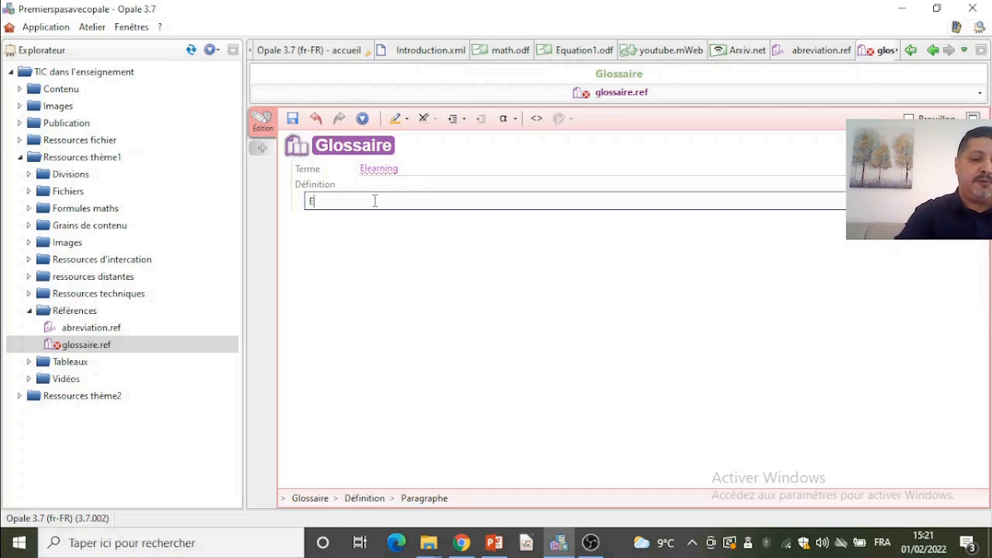
pyautogui.write('st un conpet')
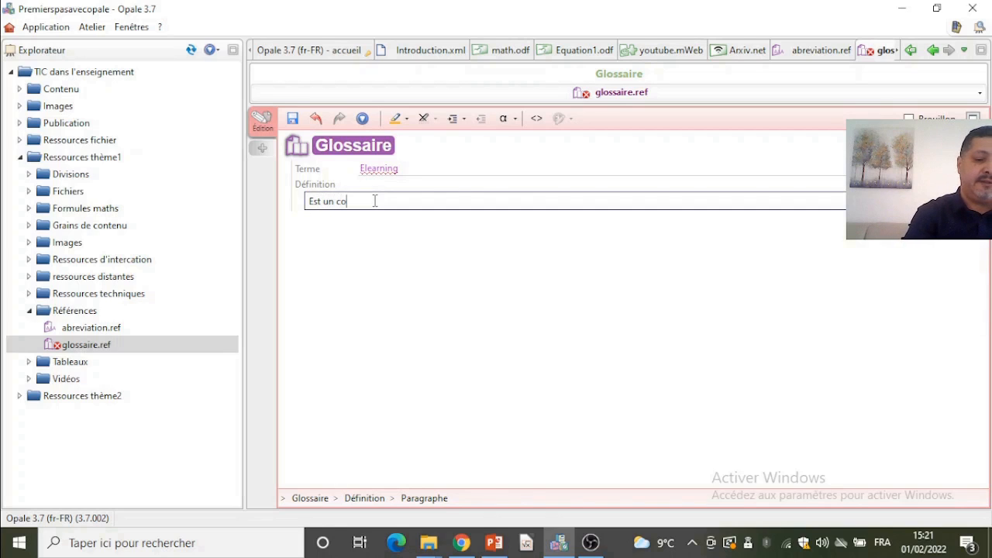
pyautogui.press('BackSpace')
pyautogui.press('BackSpace')
pyautogui.press('BackSpace')
pyautogui.press('BackSpace')
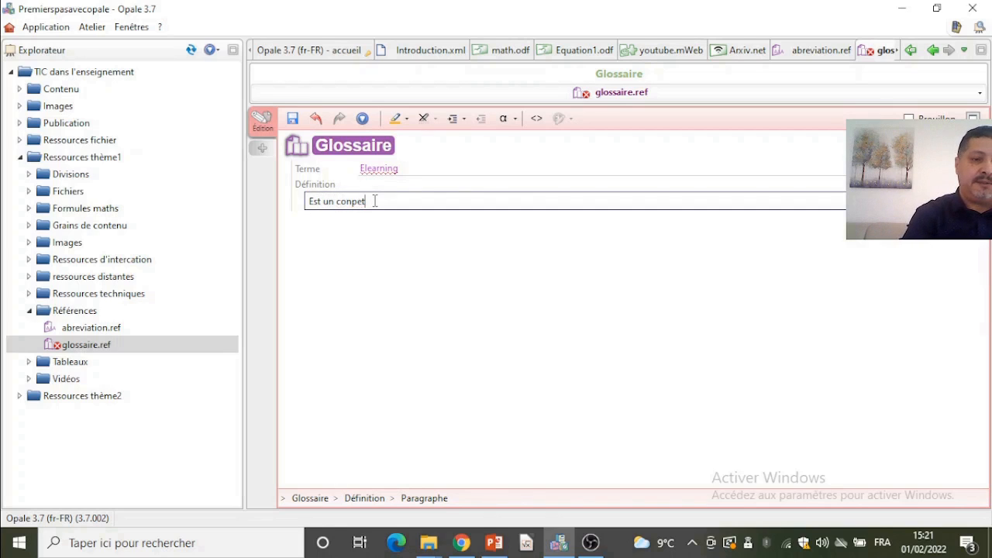
pyautogui.write('cpet ')
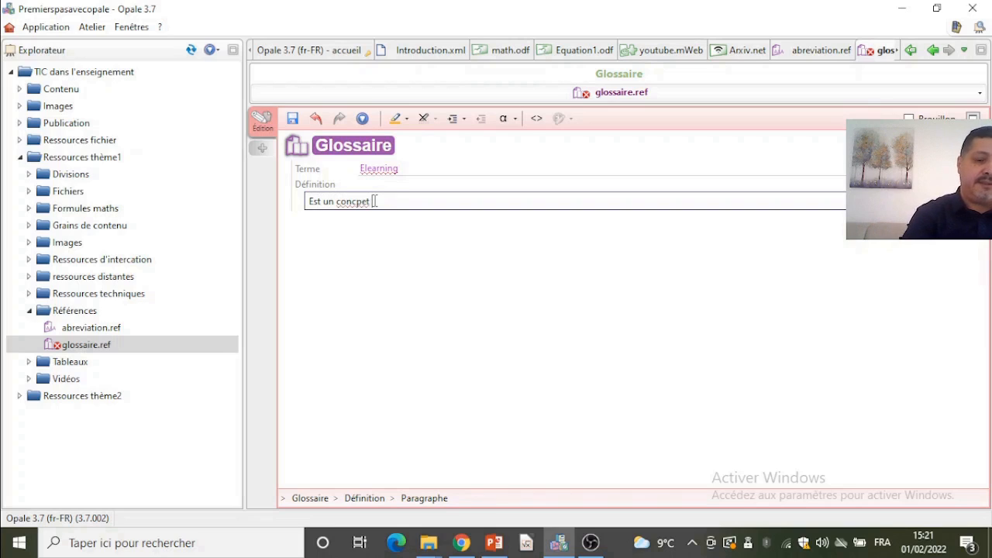
pyautogui.write('qui a été mis')
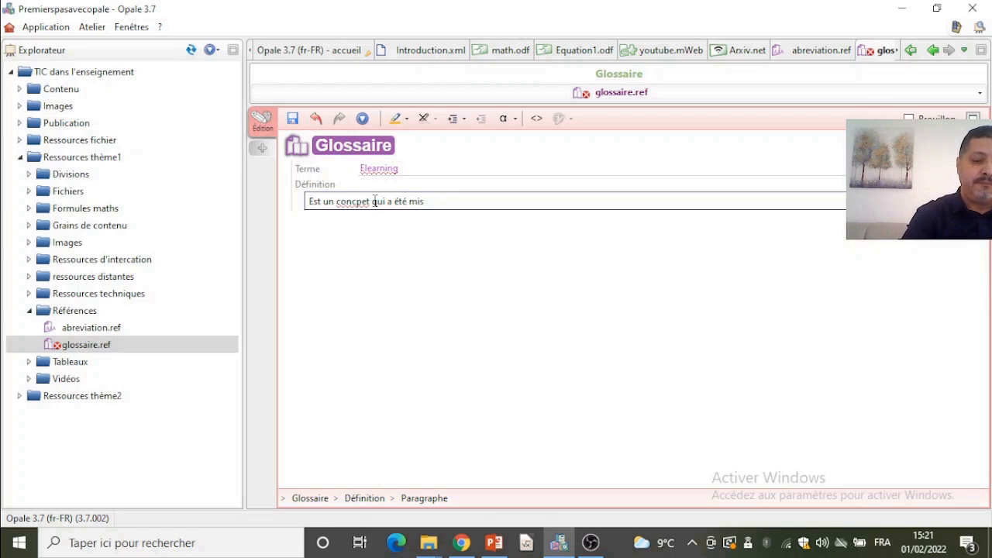
pyautogui.press('BackSpace')
pyautogui.press('BackSpace')
pyautogui.press('BackSpace')
pyautogui.write('diffusé')
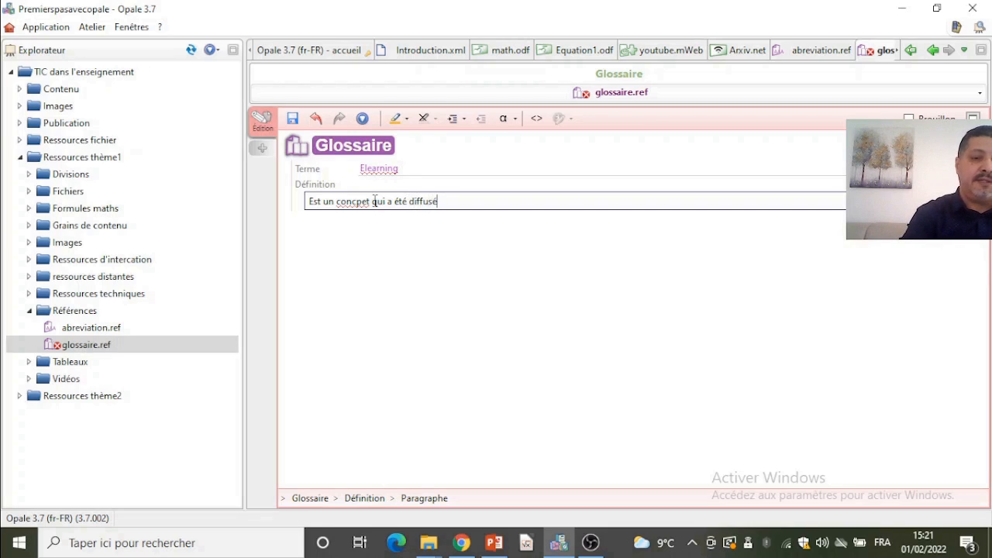
# Continue the glossary definition with "avec l'avènement de l'intrenet et qui permet de donner des cours et d'assurer des apprentissages via".
pyautogui.write(" avec l'avène")
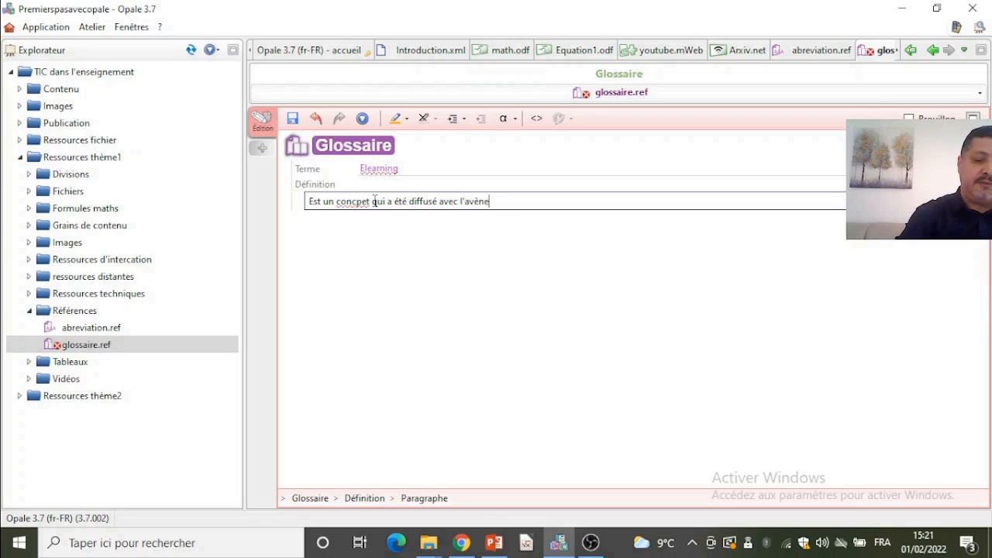
pyautogui.write("ment de l'")
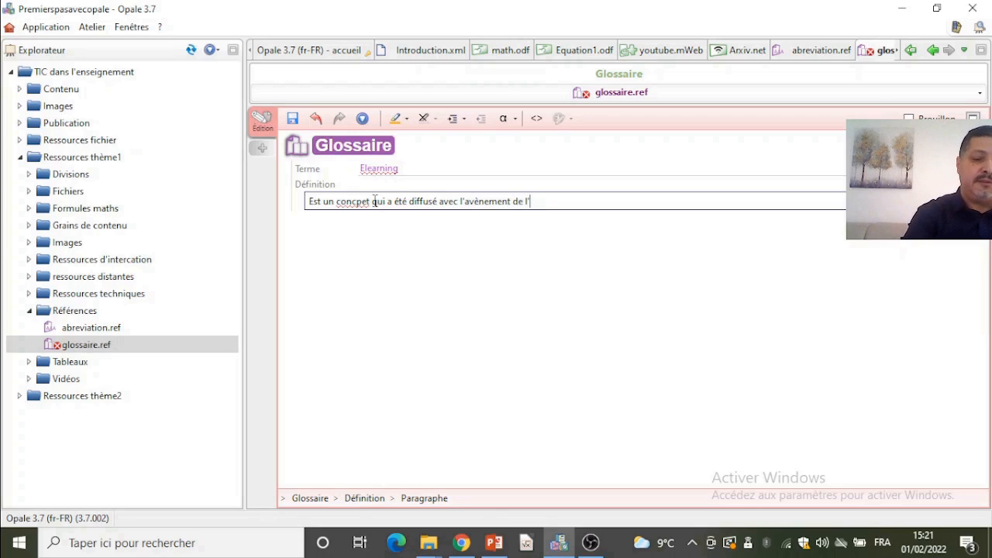
pyautogui.write('intrenet ')
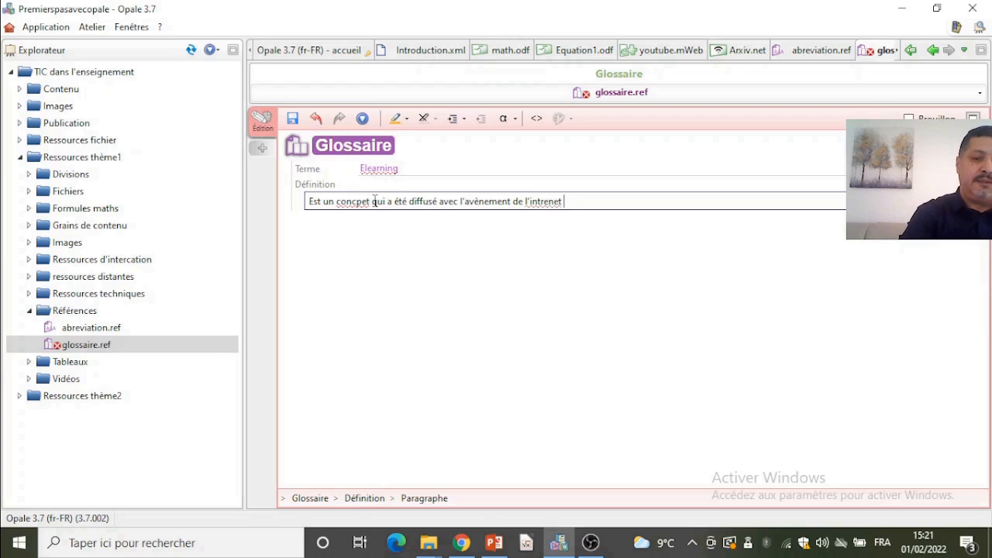
pyautogui.write('et qui per')
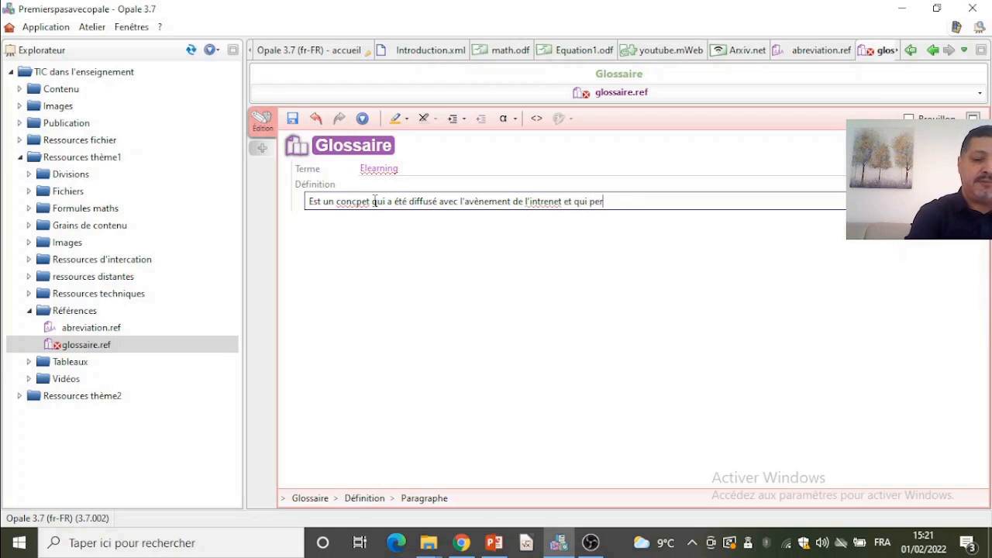
pyautogui.write('met de')
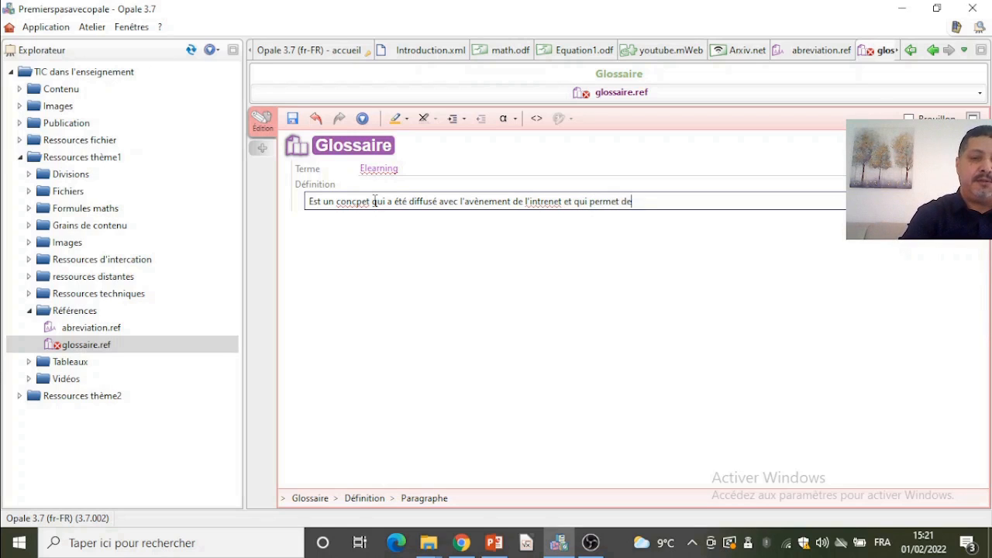
pyautogui.write(' donner des')
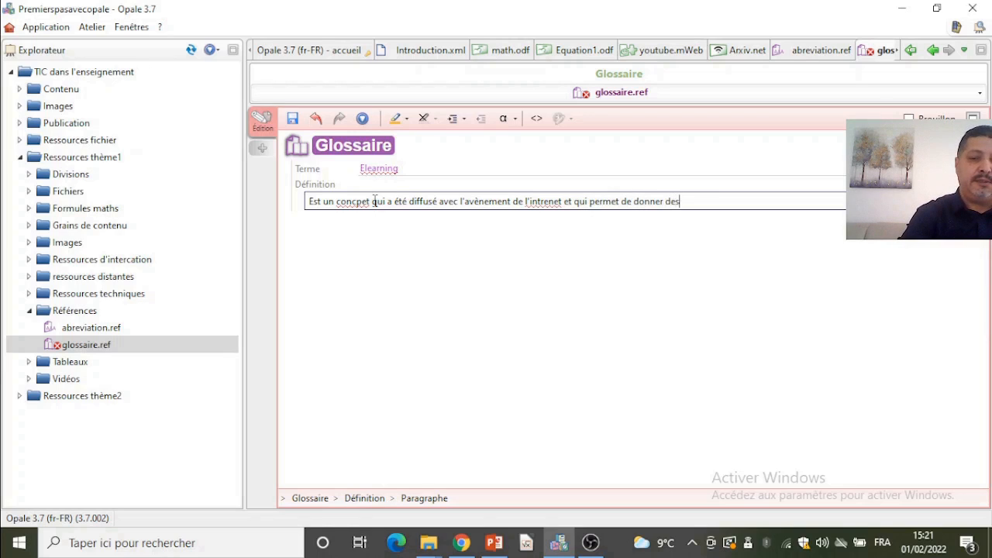
pyautogui.write(' cours et d')
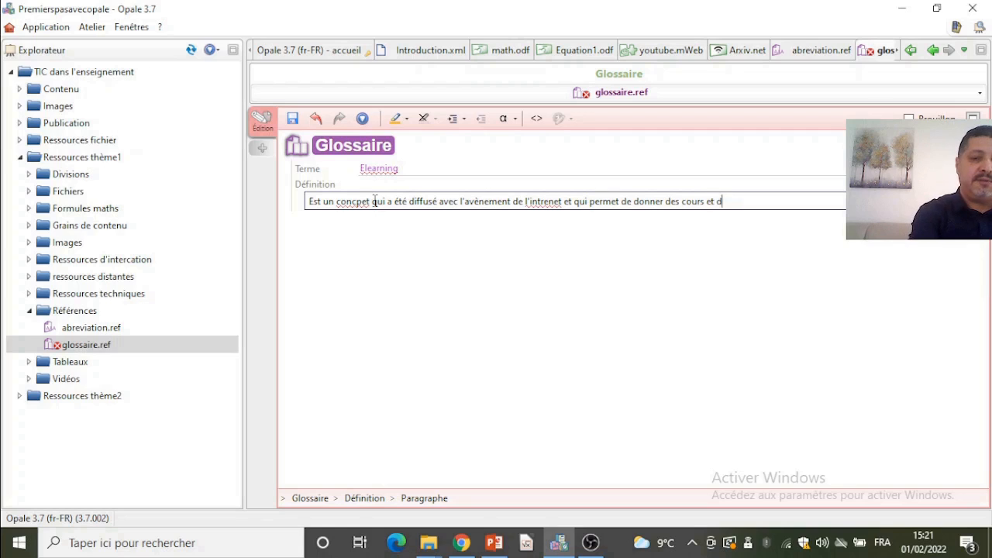
pyautogui.write("'assurer des a")
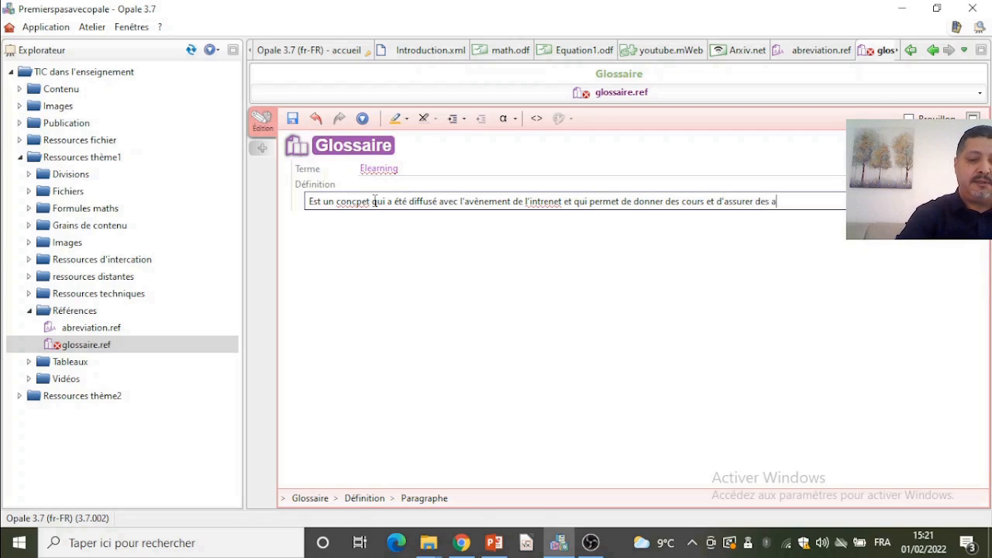
pyautogui.write('pprentiss')
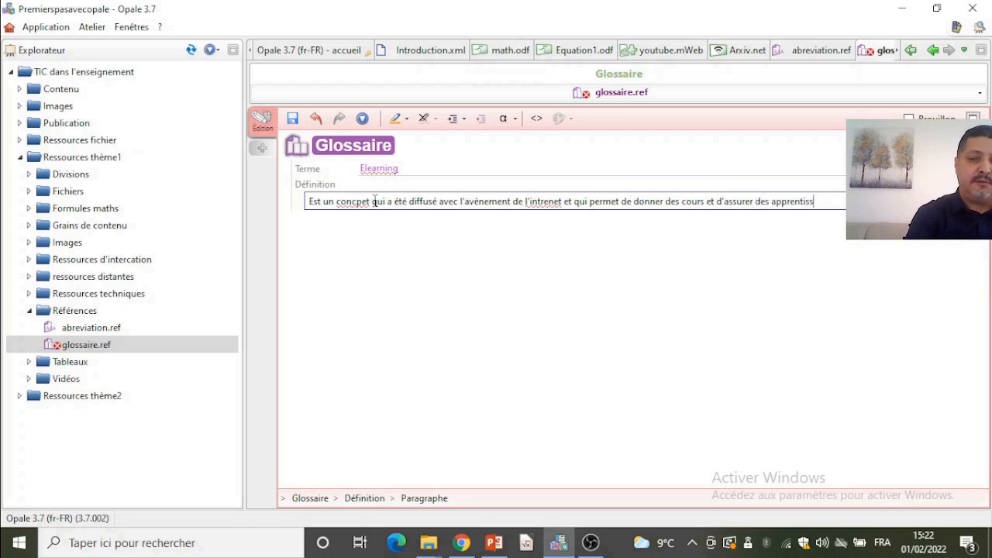
pyautogui.write('ages via')
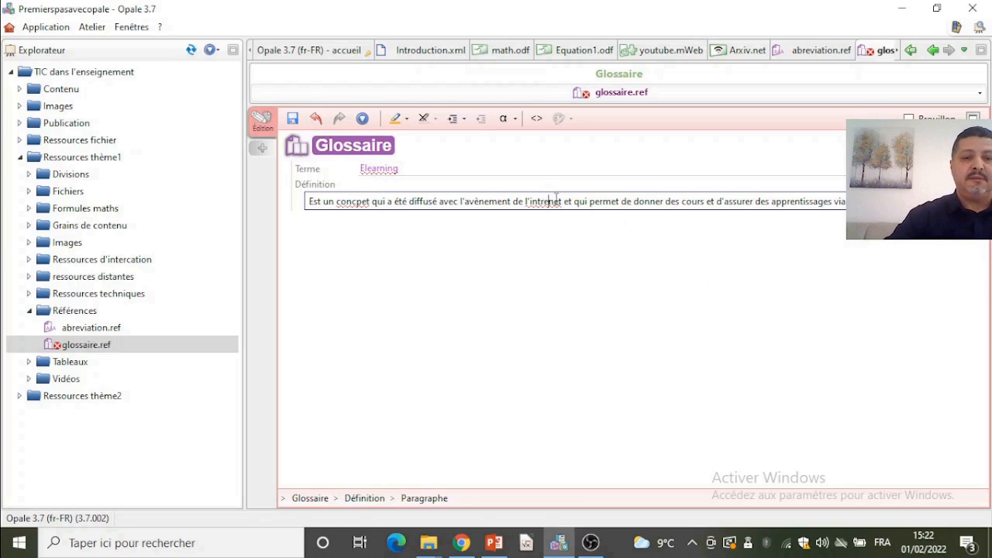
# Correct the misspelled word "intrenet" to "internet" in the glossary definition.
pyautogui.press('BackSpace')
pyautogui.press('BackSpace')
pyautogui.press('BackSpace')
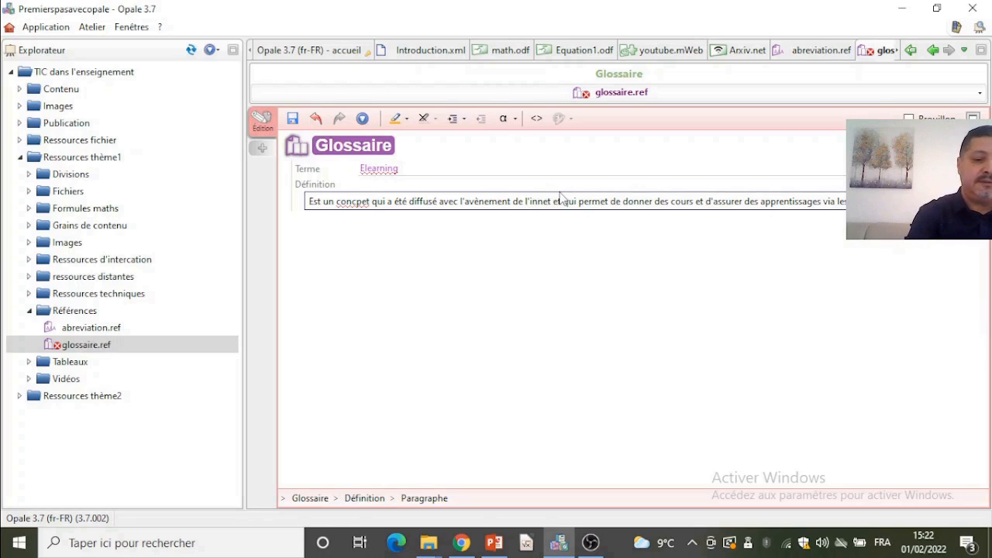
pyautogui.write('ter')
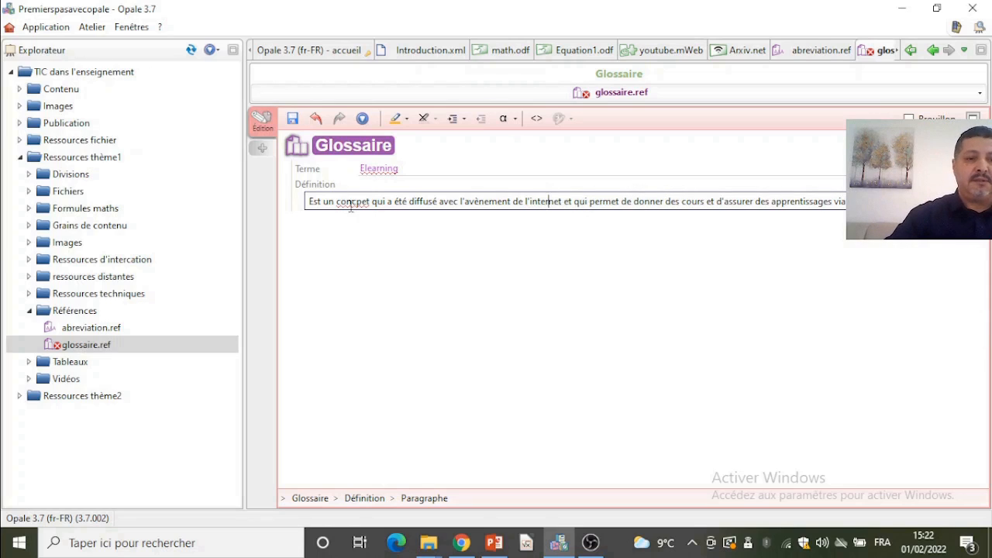
# Correct "concpet" to "concept" in the glossary definition and save the glossary item.
pyautogui.click(355, 205)
pyautogui.write('e')
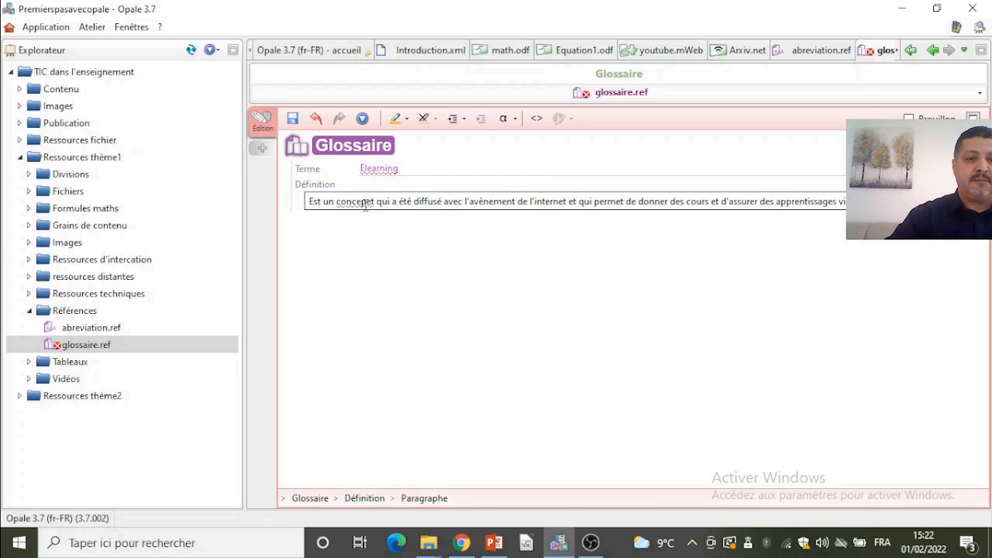
pyautogui.click(372, 206)
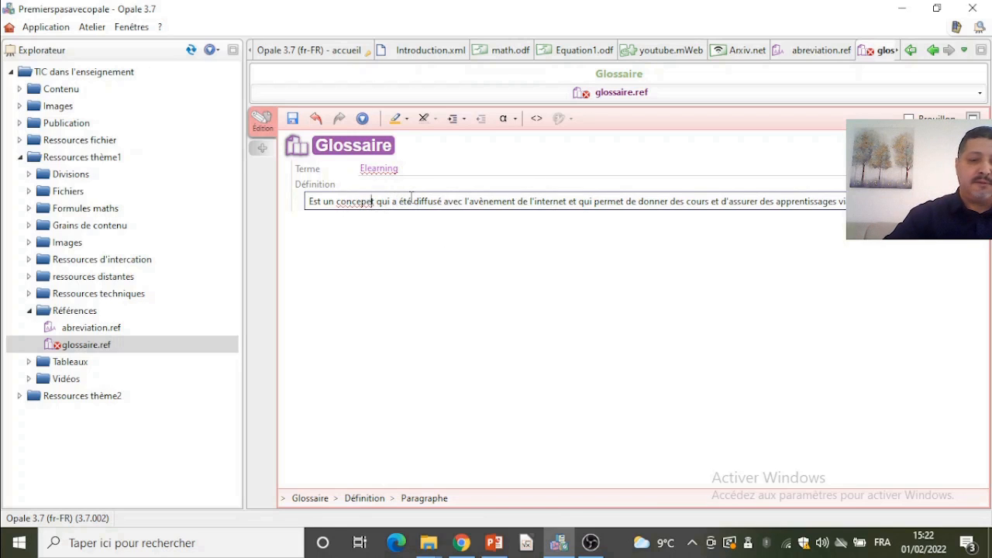
pyautogui.press('BackSpace')
pyautogui.click(440, 169)
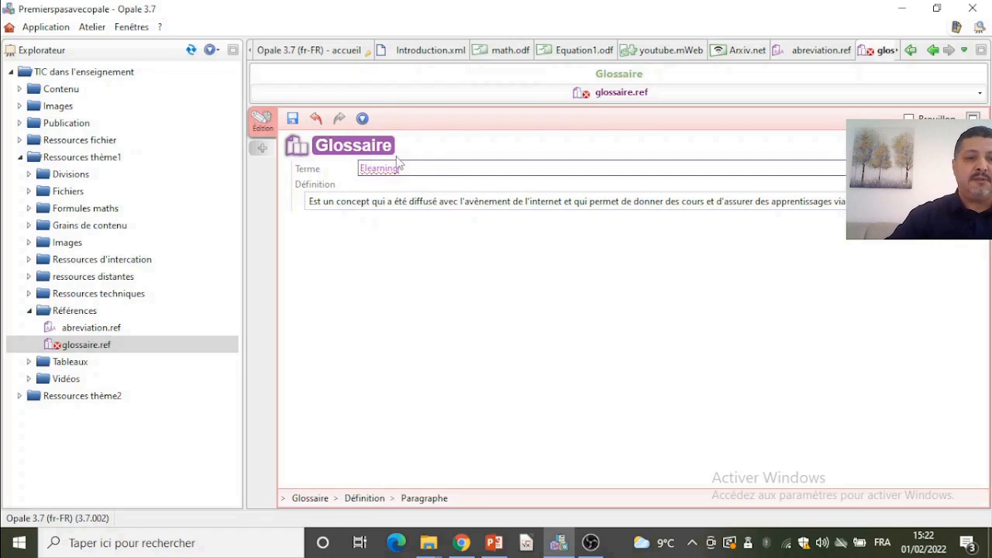
pyautogui.click(292, 120)
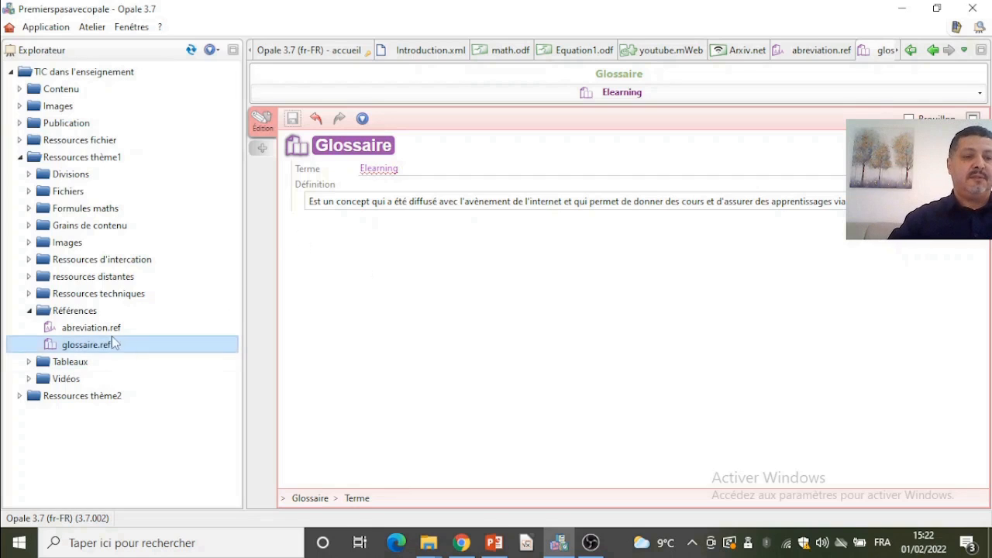
# Create a bibliography reference item named biblio in the Références folder.
pyautogui.rightClick(71, 312)
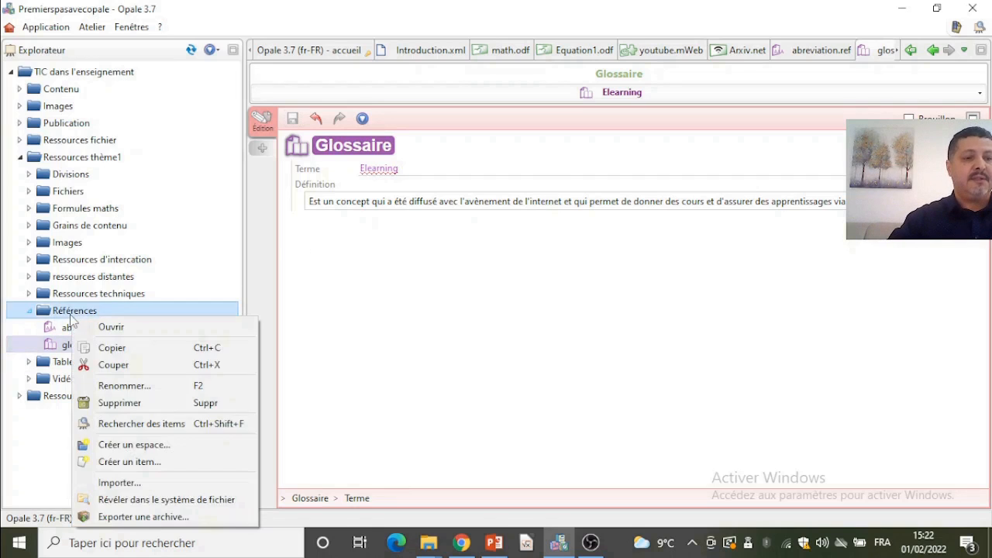
pyautogui.click(130, 461)
pyautogui.scroll(-2, 671, 218)
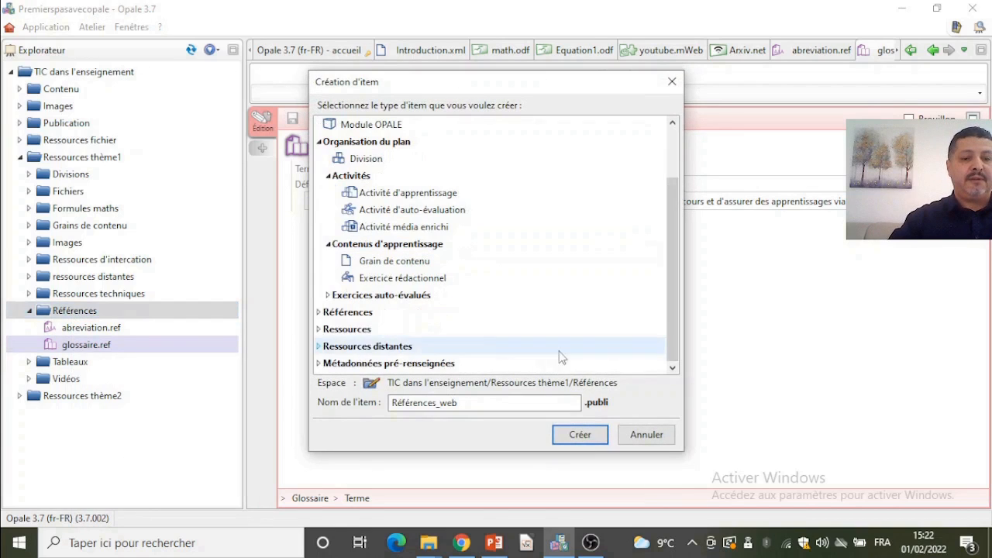
pyautogui.doubleClick(358, 313)
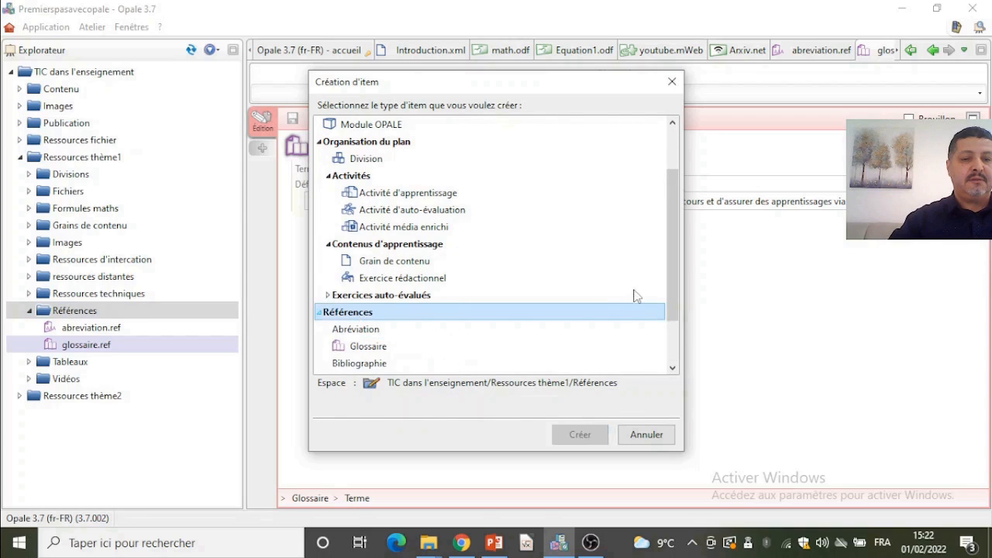
pyautogui.scroll(-2, 661, 262)
pyautogui.click(399, 296)
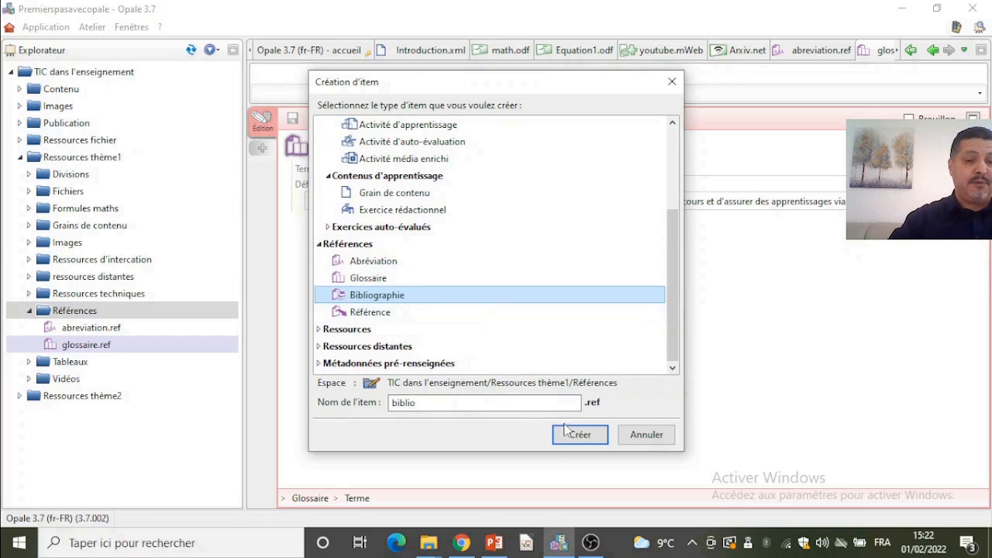
pyautogui.click(580, 435)
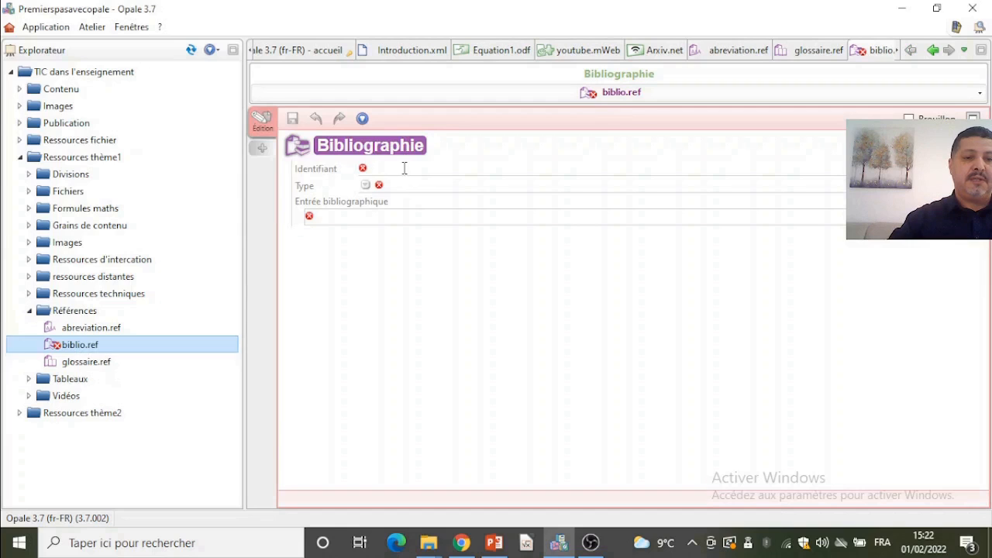
# Set the bibliography item's identifier to 1 and its type to Référence bibliographique.
pyautogui.click(404, 169)
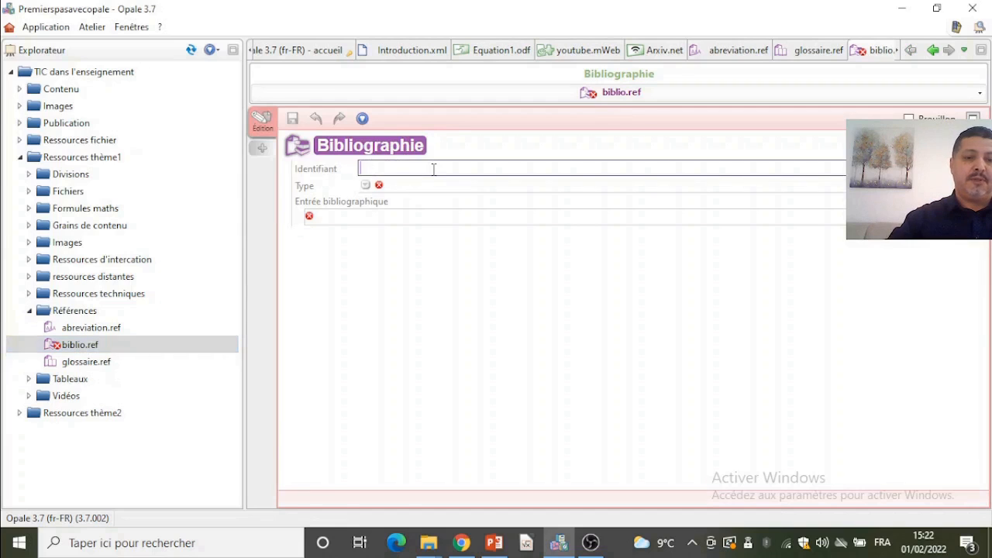
pyautogui.write('1')
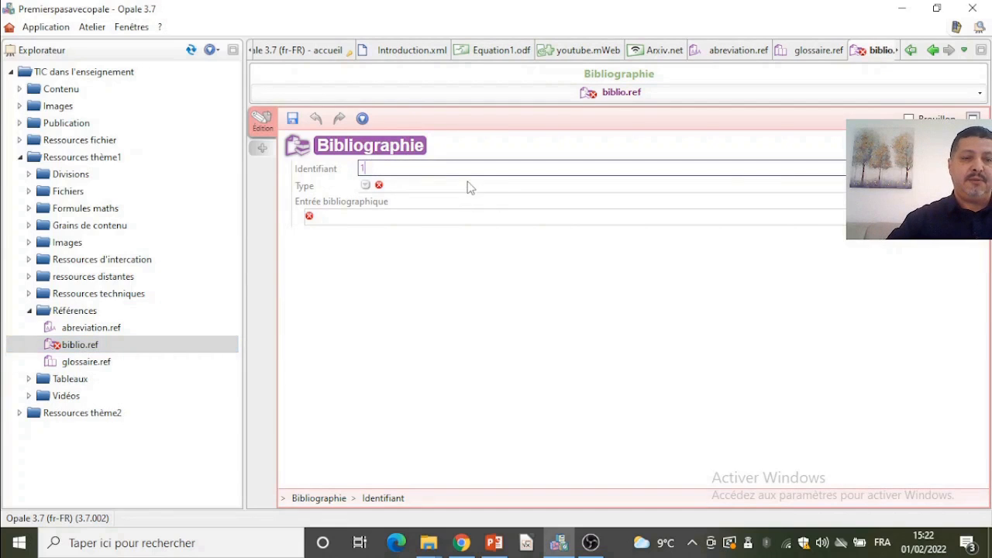
pyautogui.click(365, 186)
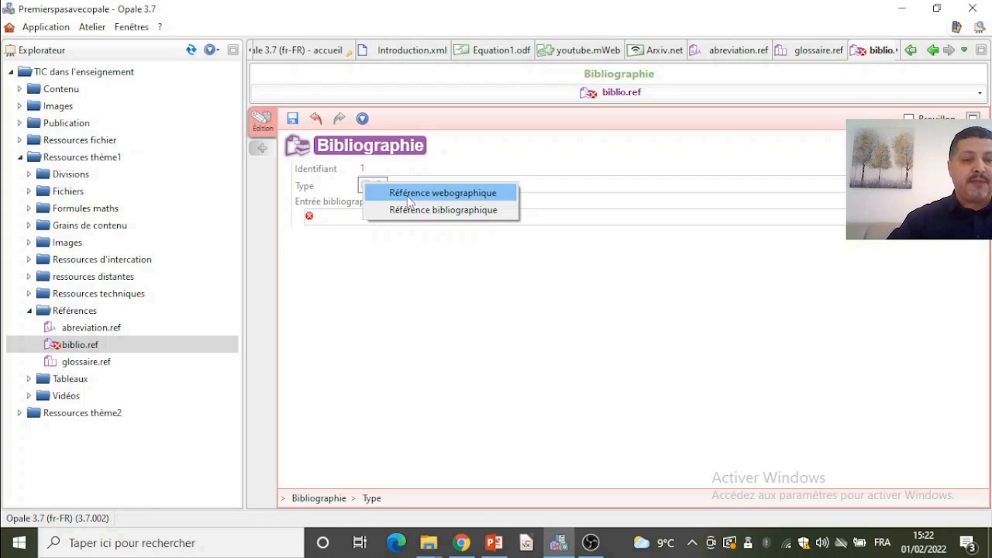
pyautogui.click(460, 200)
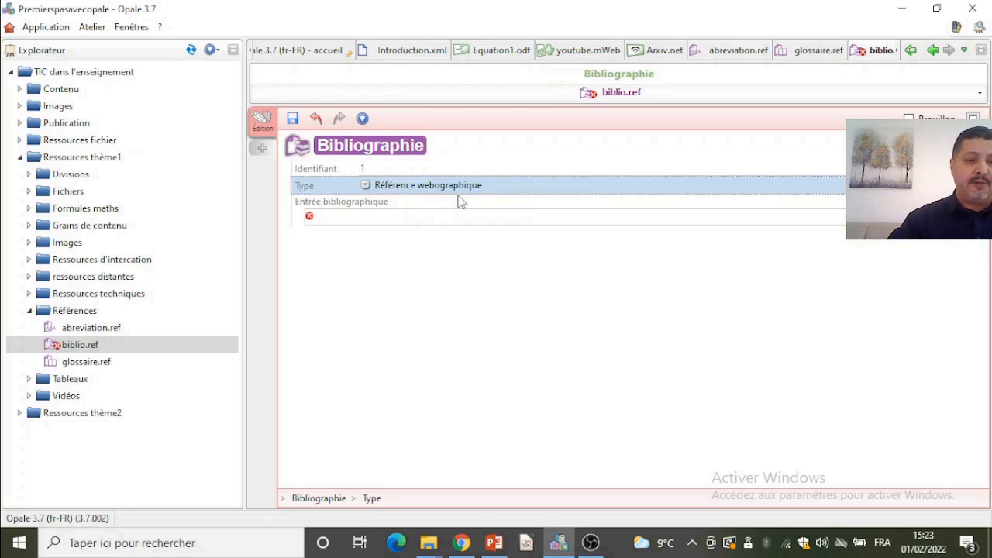
pyautogui.click(372, 194)
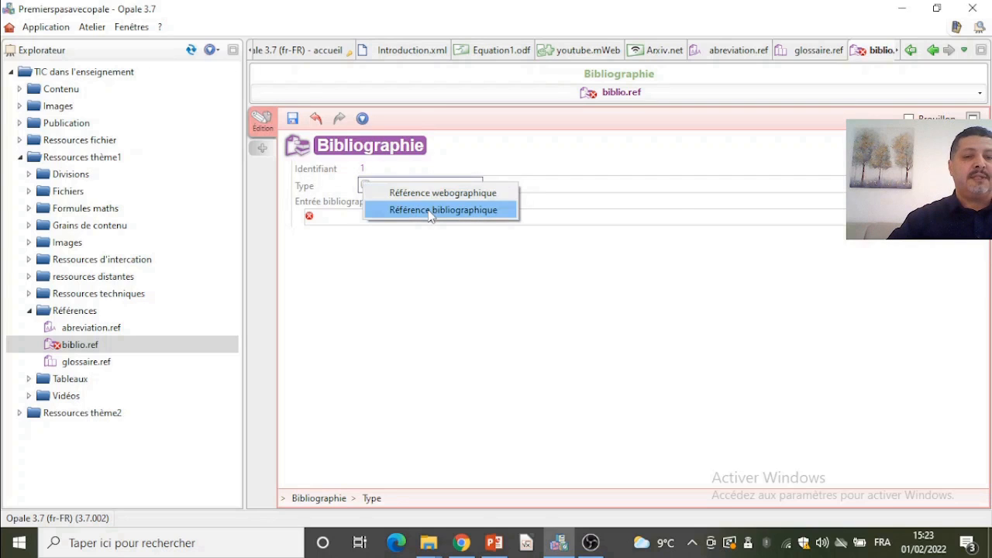
pyautogui.click(431, 215)
# Enter "Book1" as the bibliographic entry and save the bibliography item.
pyautogui.click(383, 220)
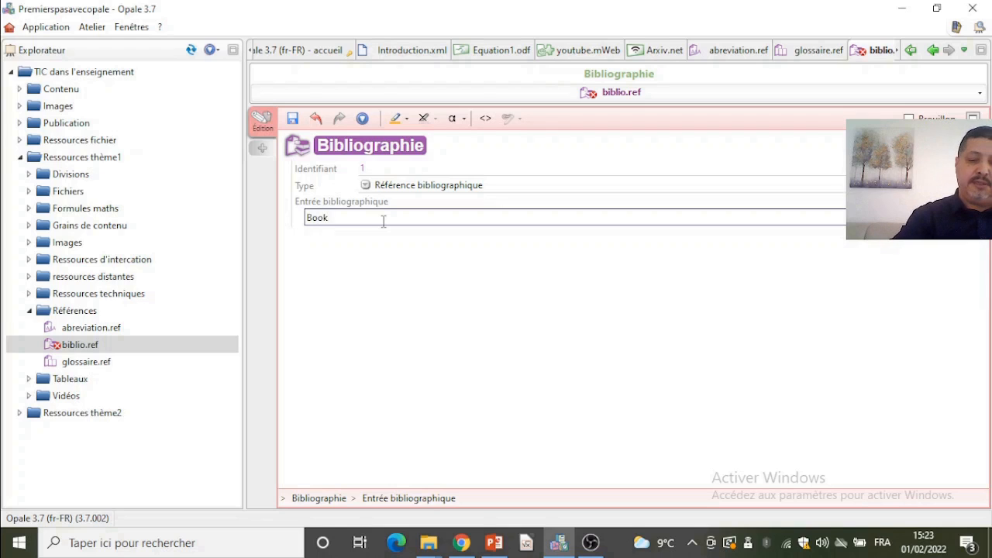
pyautogui.click(293, 121)
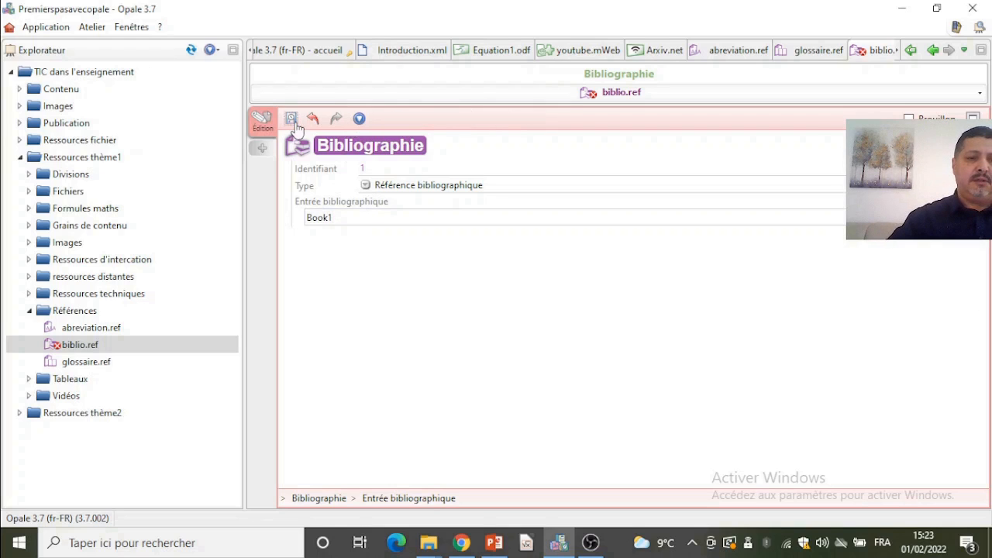
# Create a second Bibliographie item in the Références folder of Ressources thème1, keeping the suggested item name.
pyautogui.rightClick(73, 311)
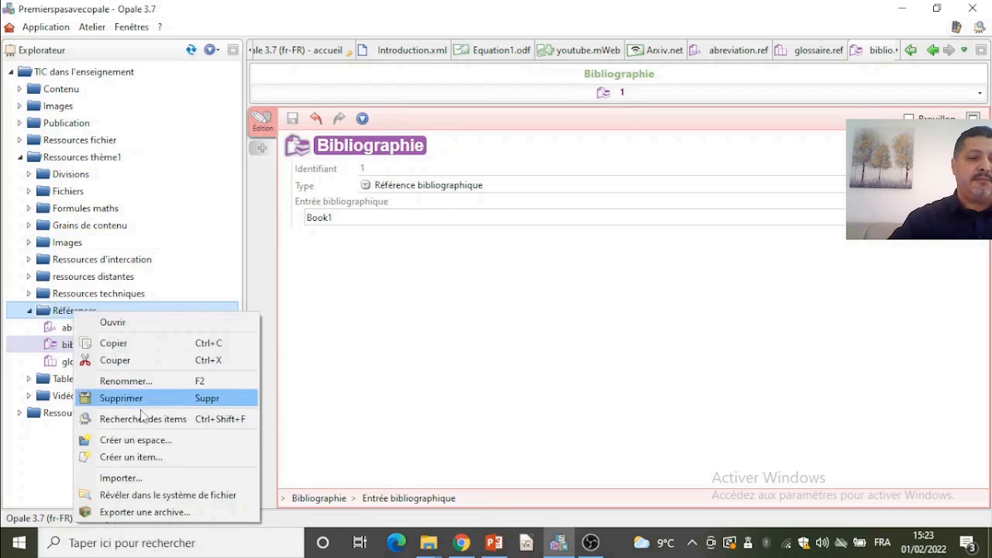
pyautogui.click(149, 453)
pyautogui.moveTo(676, 250); pyautogui.dragTo(682, 342)
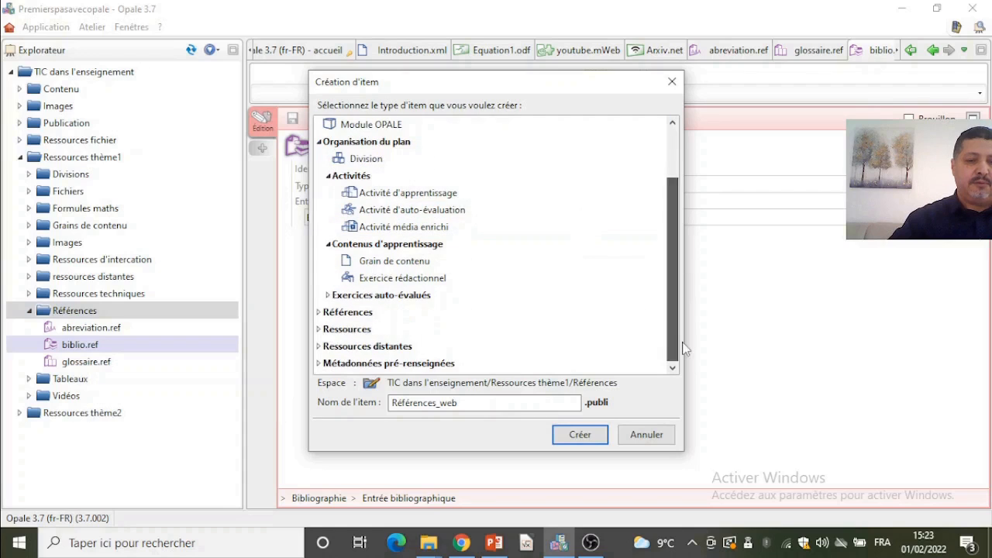
pyautogui.doubleClick(376, 328)
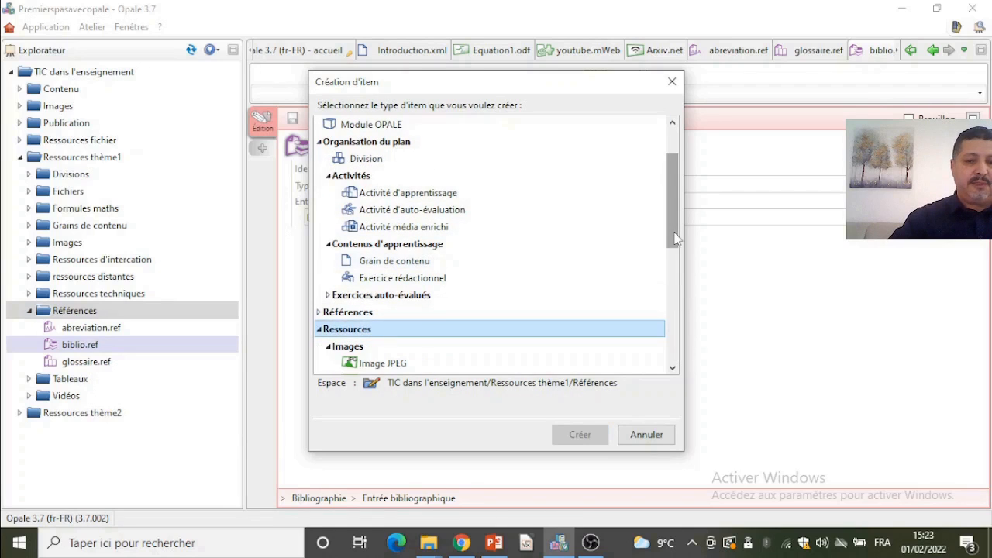
pyautogui.scroll(-3, 671, 285)
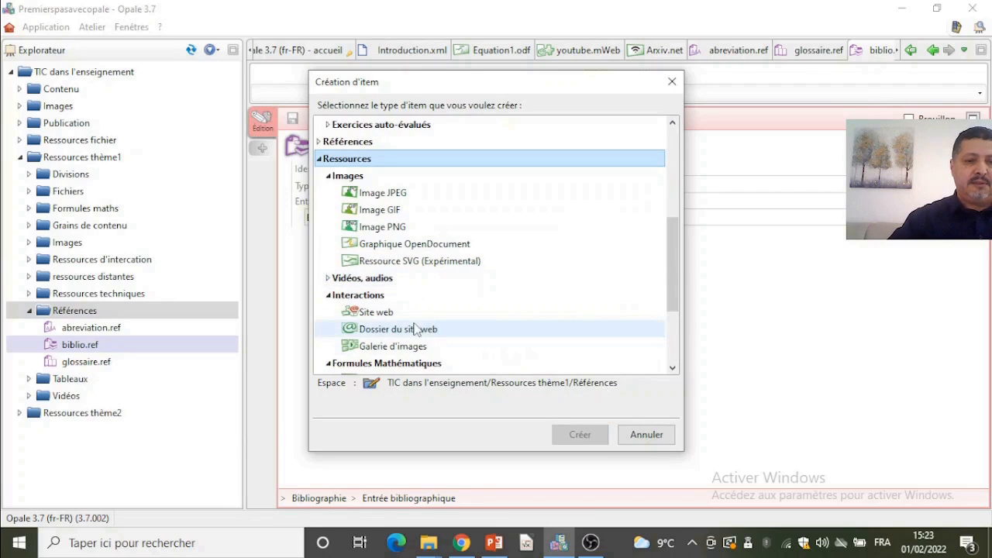
pyautogui.scroll(-2, 543, 341)
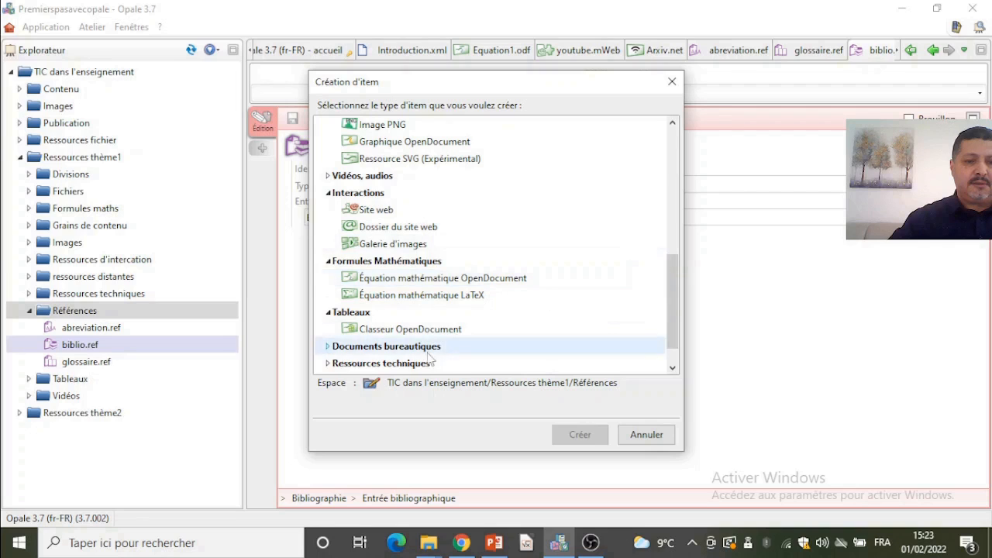
pyautogui.moveTo(672, 305); pyautogui.dragTo(672, 341)
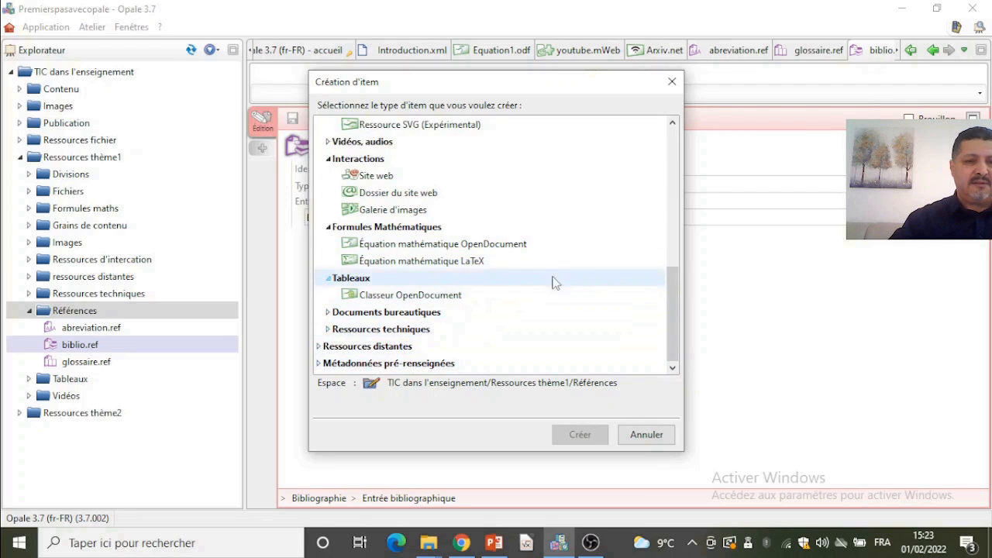
pyautogui.moveTo(672, 315); pyautogui.dragTo(672, 273)
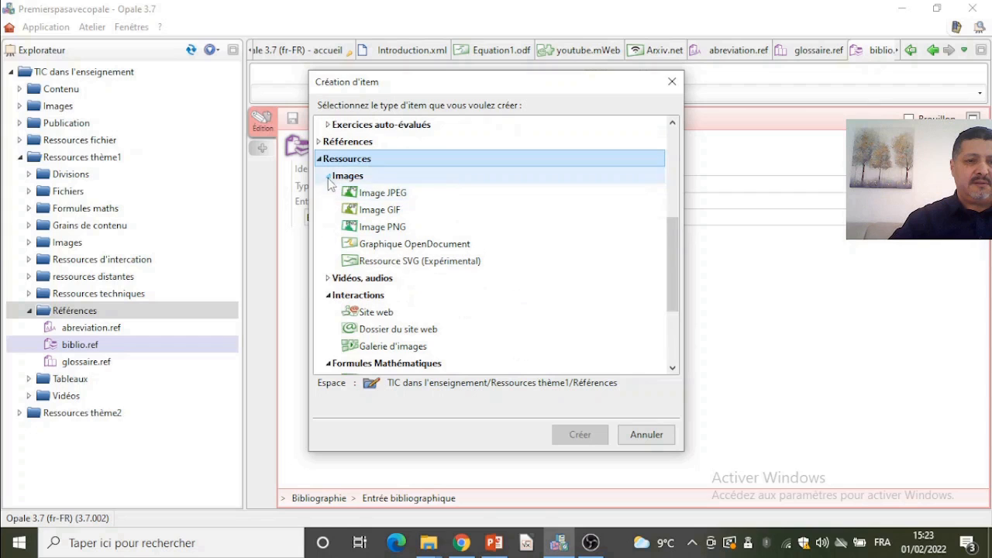
pyautogui.click(319, 141)
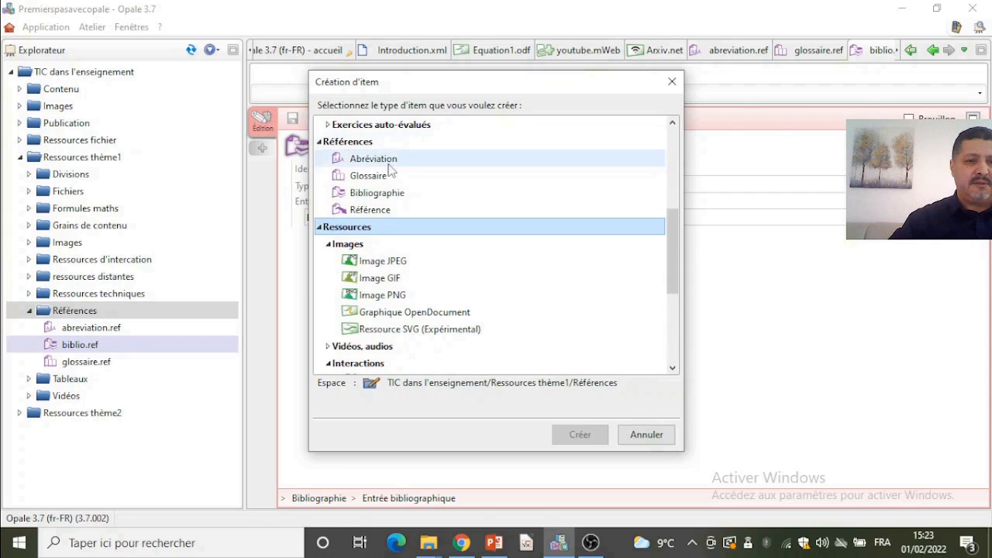
pyautogui.click(384, 194)
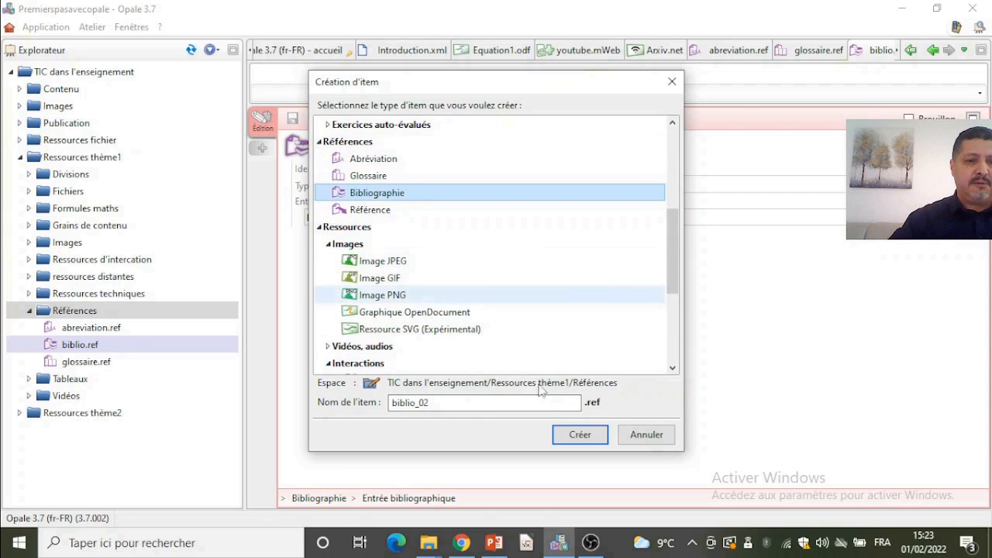
pyautogui.click(578, 436)
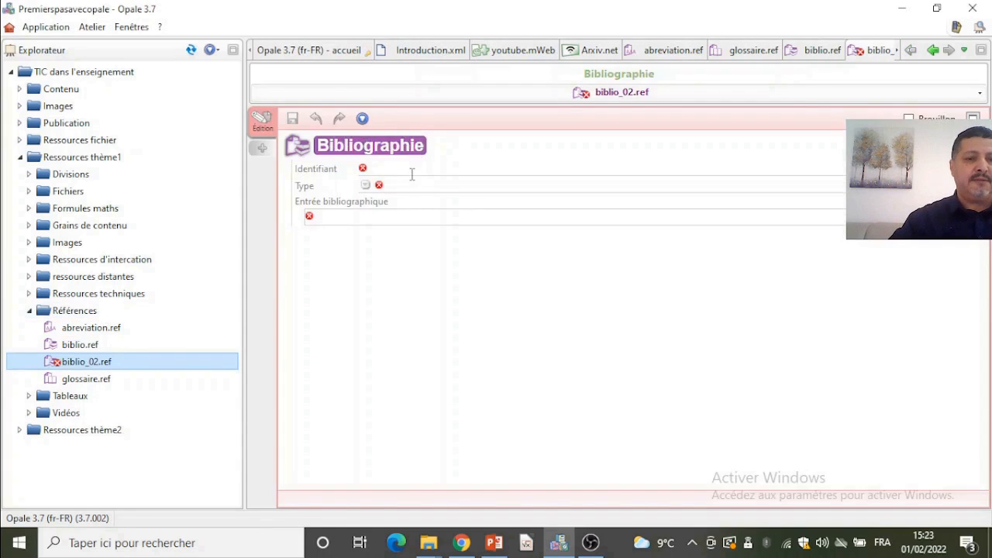
# Fill in the second bibliography item with identifier 2, type Référence webographique and entry telum.umc.edu.dz, and save it.
pyautogui.click(411, 170)
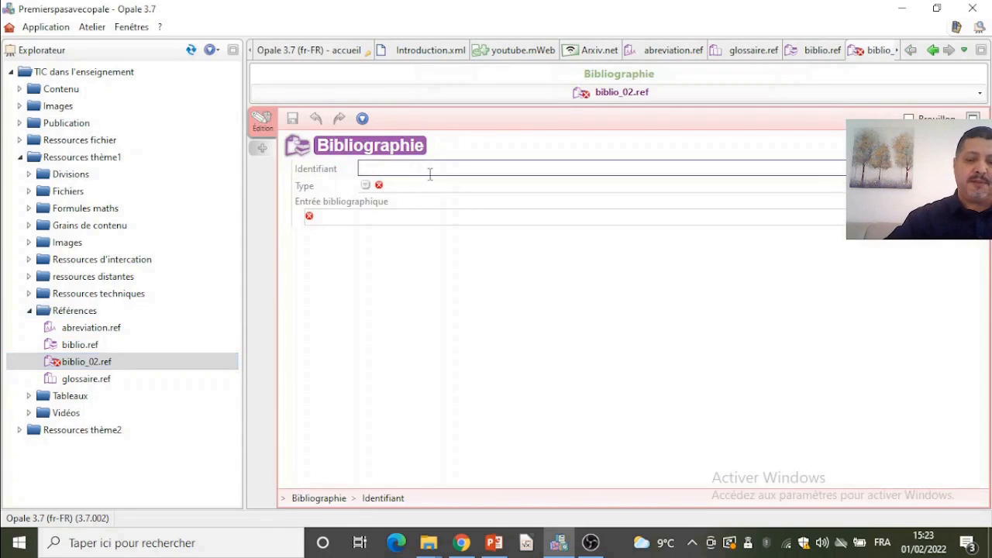
pyautogui.write('2')
pyautogui.click(366, 186)
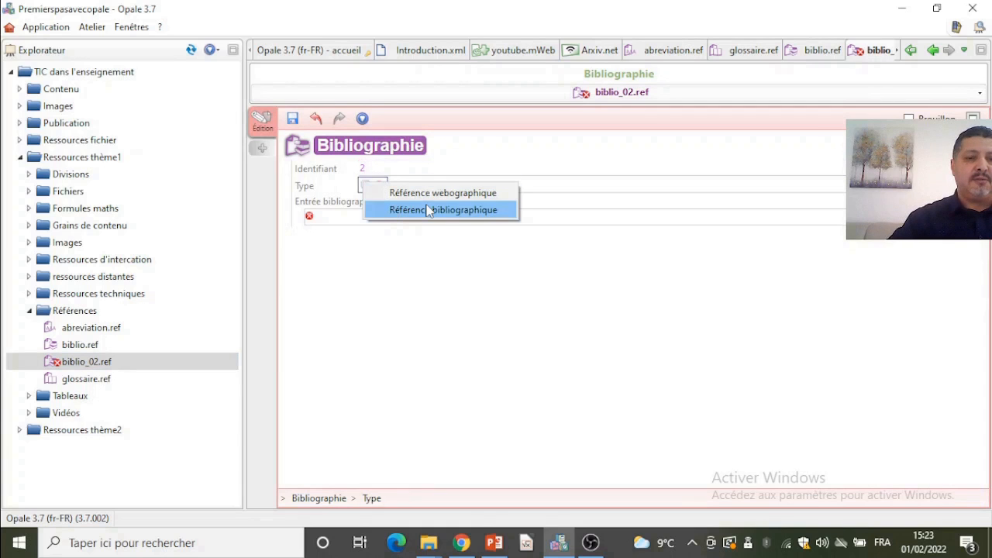
pyautogui.click(419, 193)
pyautogui.click(383, 215)
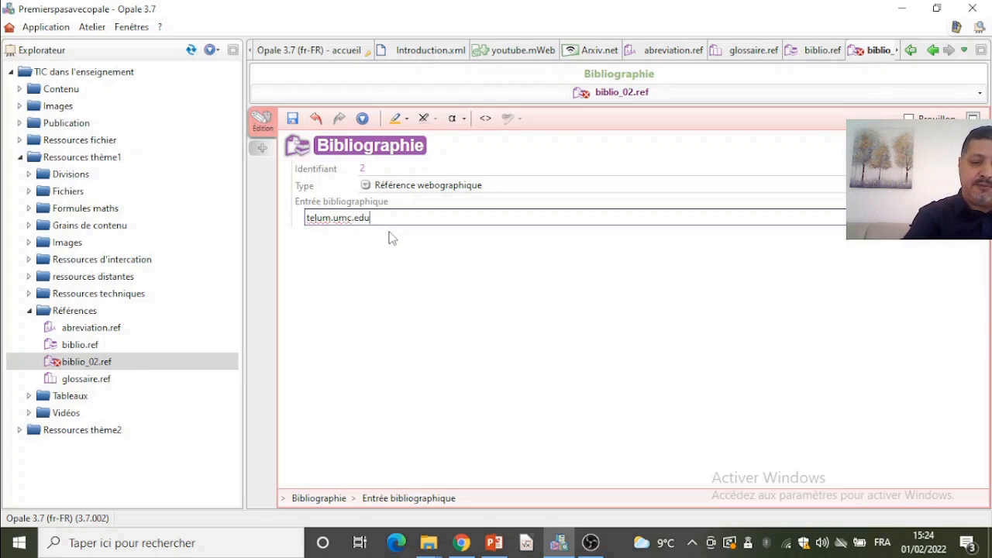
pyautogui.click(292, 118)
# Create an item of type Référence in the Références folder, keeping the suggested item name.
pyautogui.rightClick(75, 310)
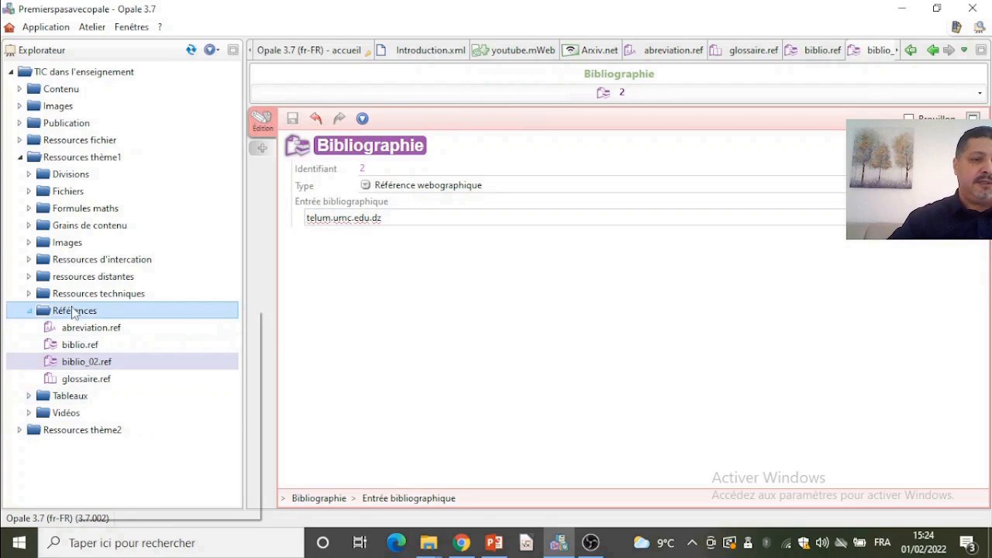
pyautogui.click(132, 453)
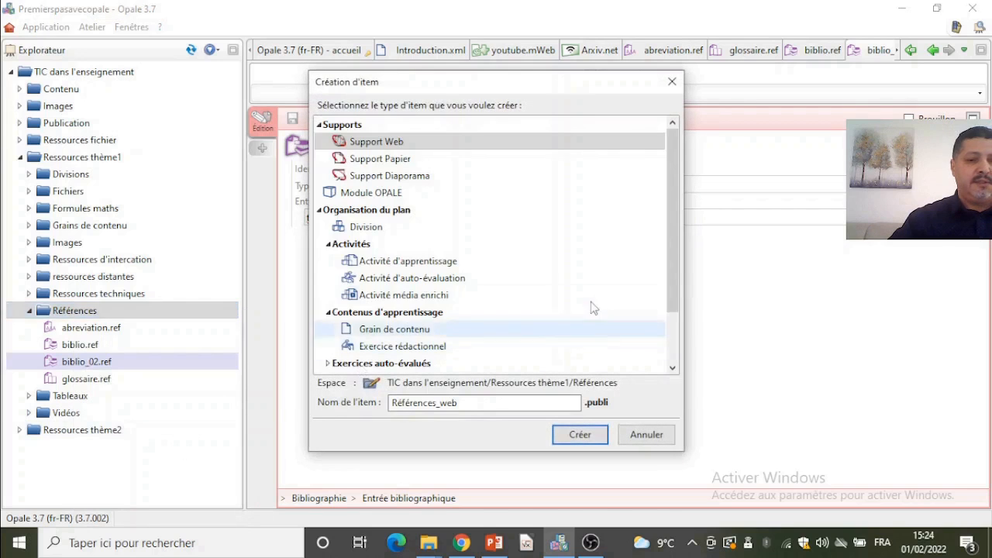
pyautogui.moveTo(673, 267); pyautogui.dragTo(685, 318)
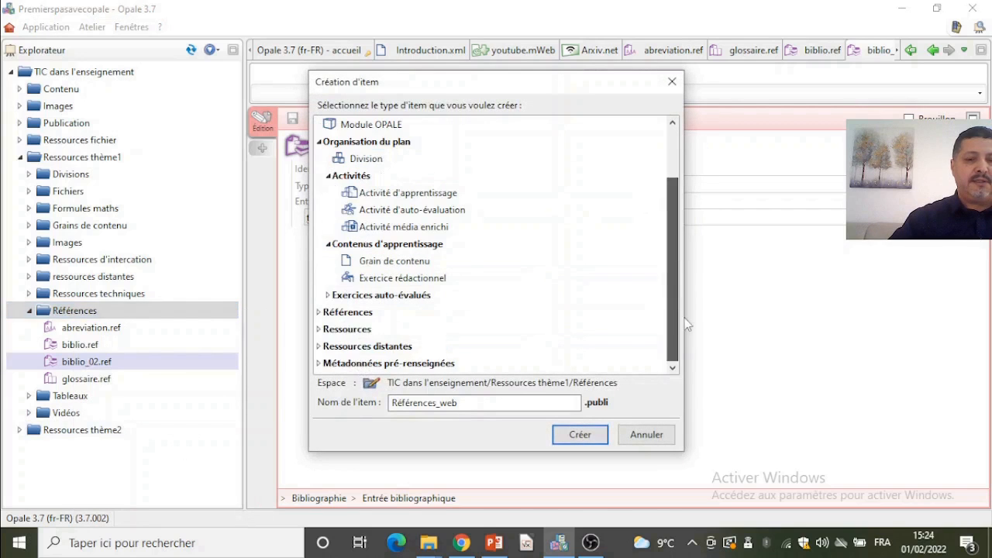
pyautogui.doubleClick(341, 311)
pyautogui.scroll(-2, 649, 285)
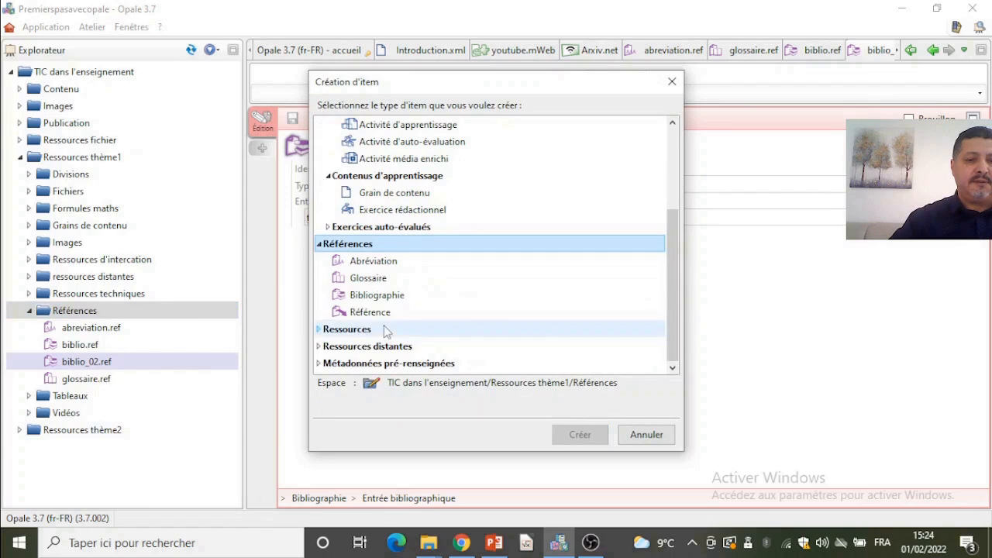
pyautogui.click(380, 312)
pyautogui.click(580, 434)
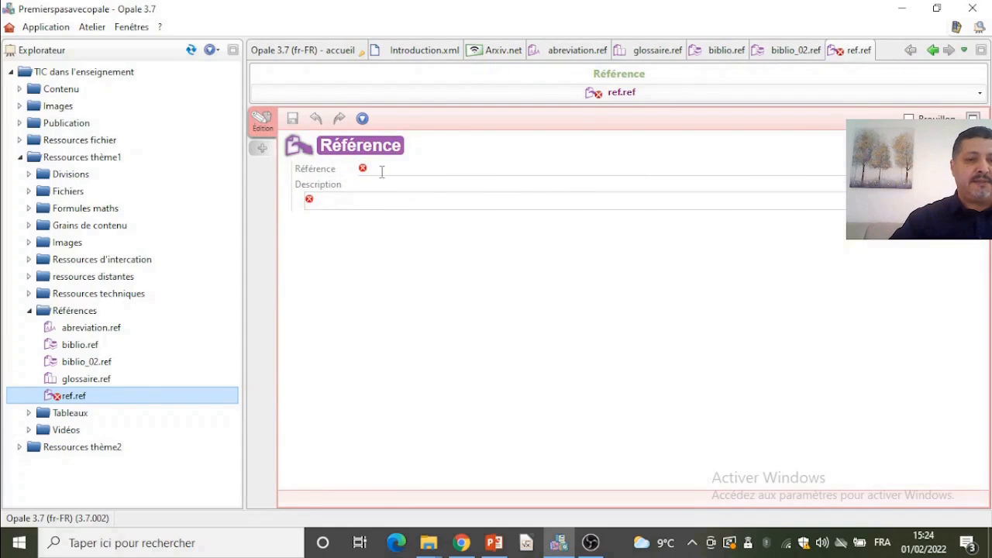
# Set the Référence item's reference to 1 and its description to "Cours sur les TICE", and save it.
pyautogui.click(382, 171)
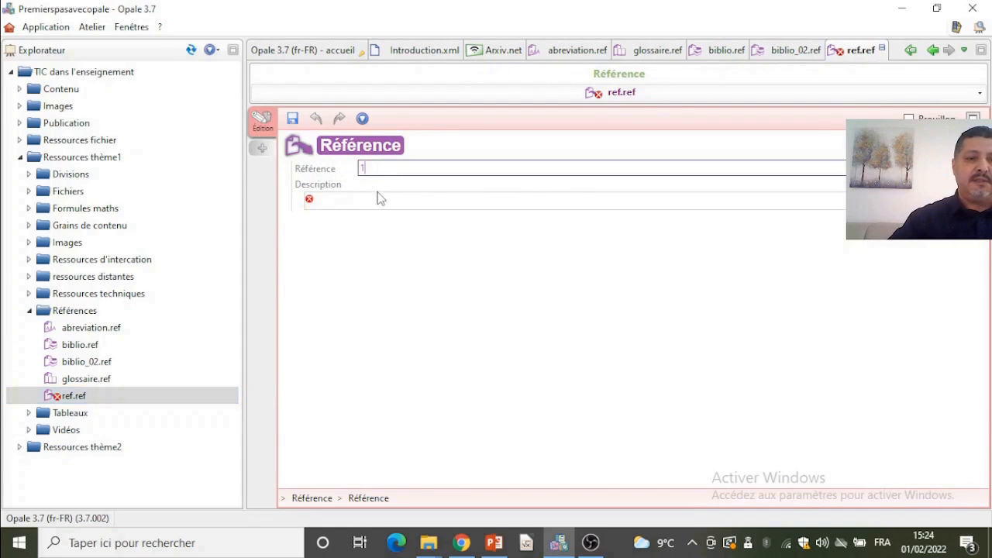
pyautogui.click(379, 199)
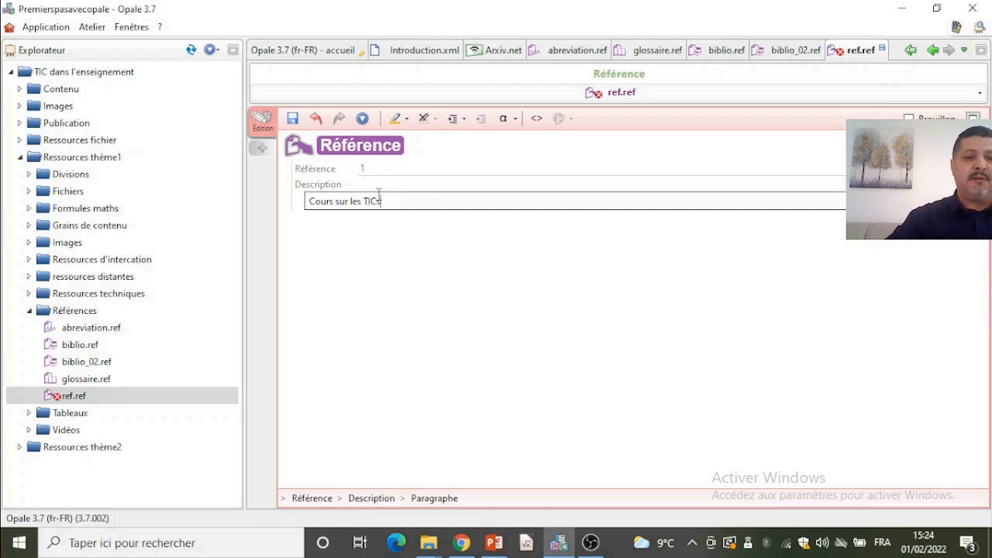
pyautogui.write('E')
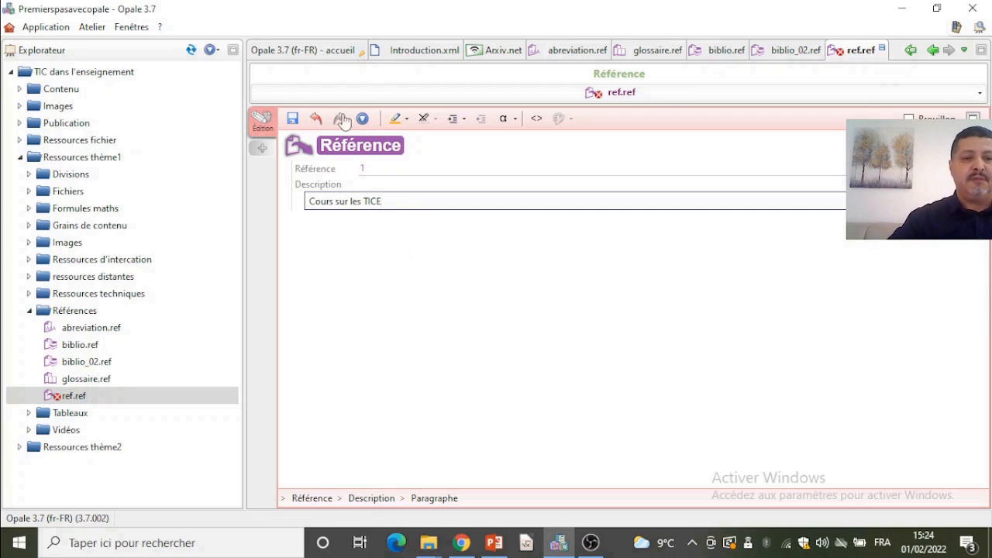
pyautogui.click(293, 118)
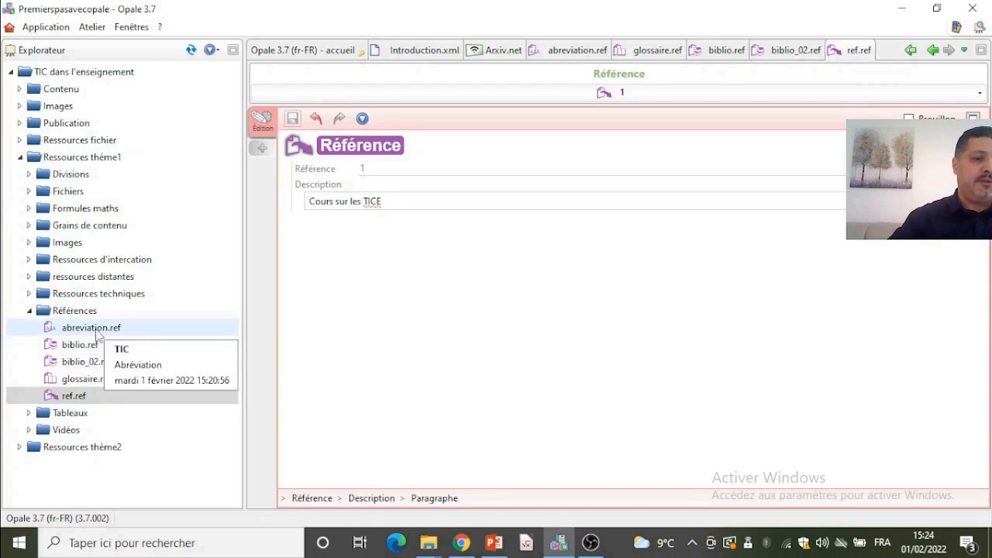
# Collapse the Références folder and open the Introduction.xml content grain for editing.
pyautogui.click(31, 312)
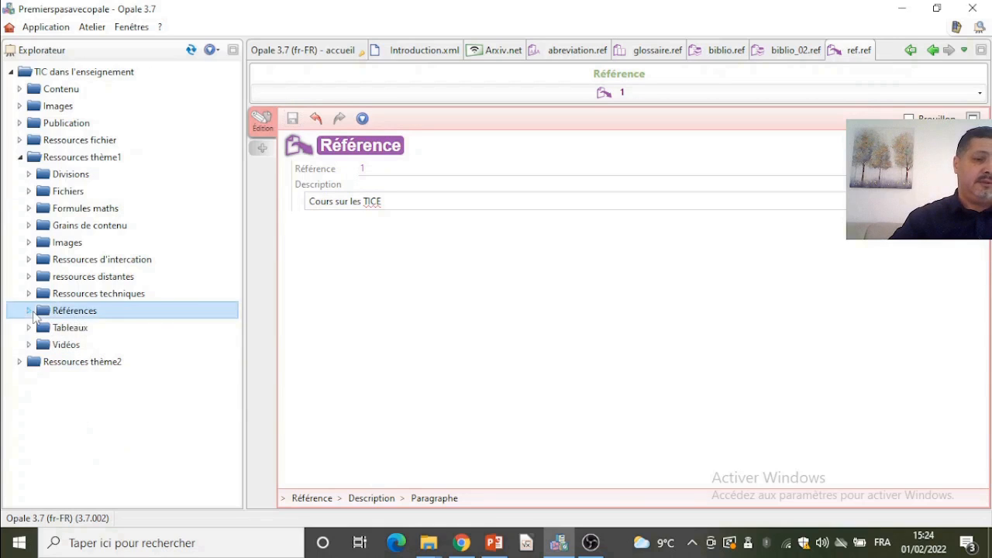
pyautogui.click(402, 56)
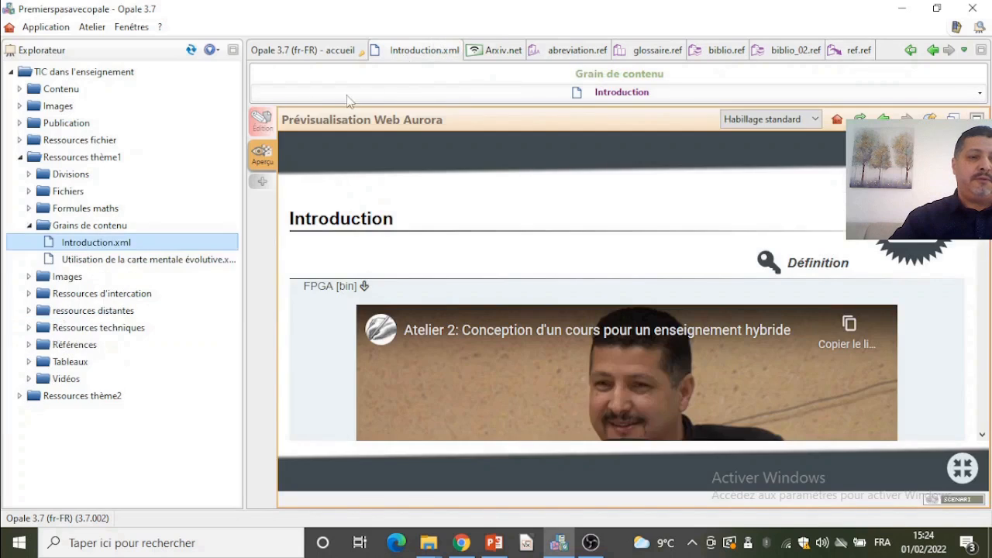
pyautogui.click(262, 123)
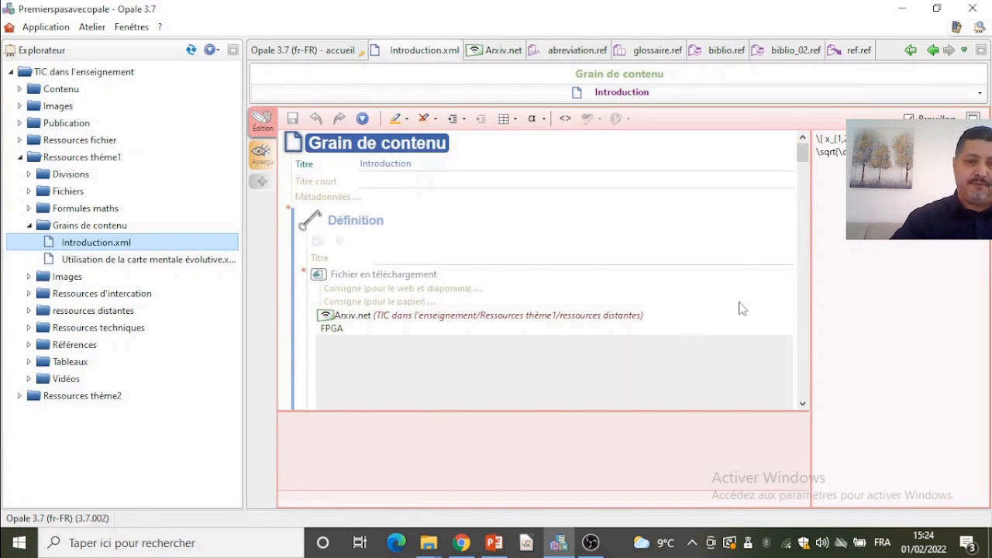
# Mark the word "scénario" in the Complément block's paragraph as a Glossaire term linked to glossaire.ref from the Références folder.
pyautogui.scroll(-6, 653, 252)
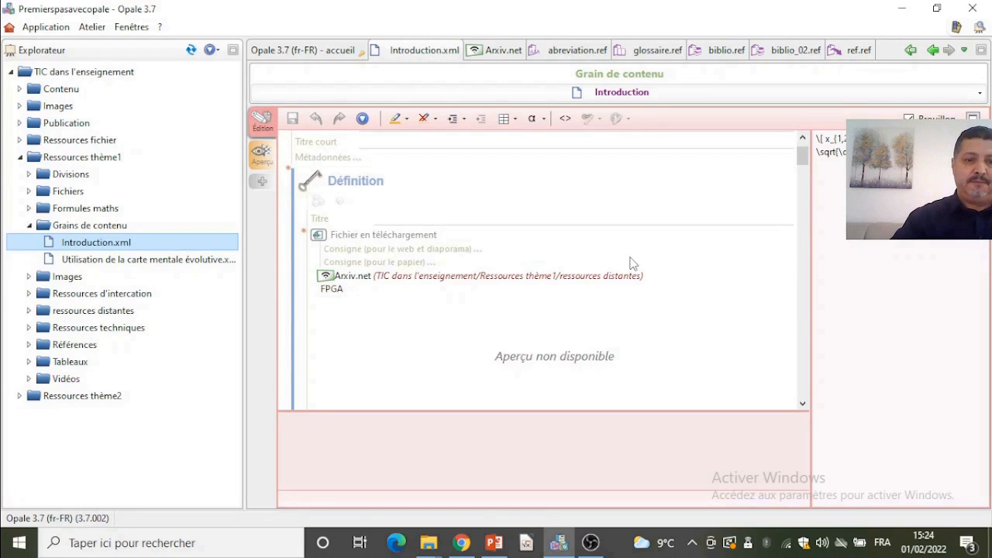
pyautogui.scroll(-12, 630, 272)
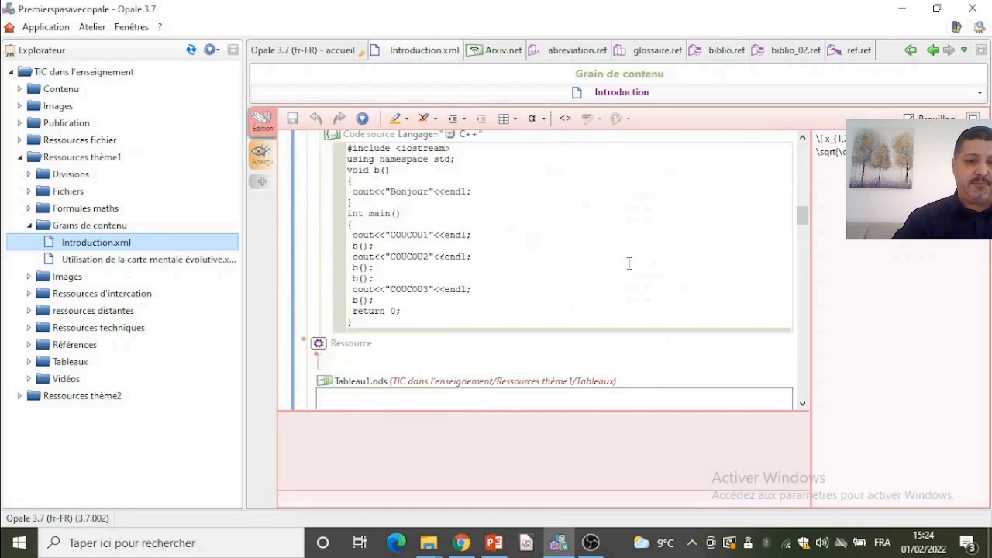
pyautogui.scroll(-4, 629, 264)
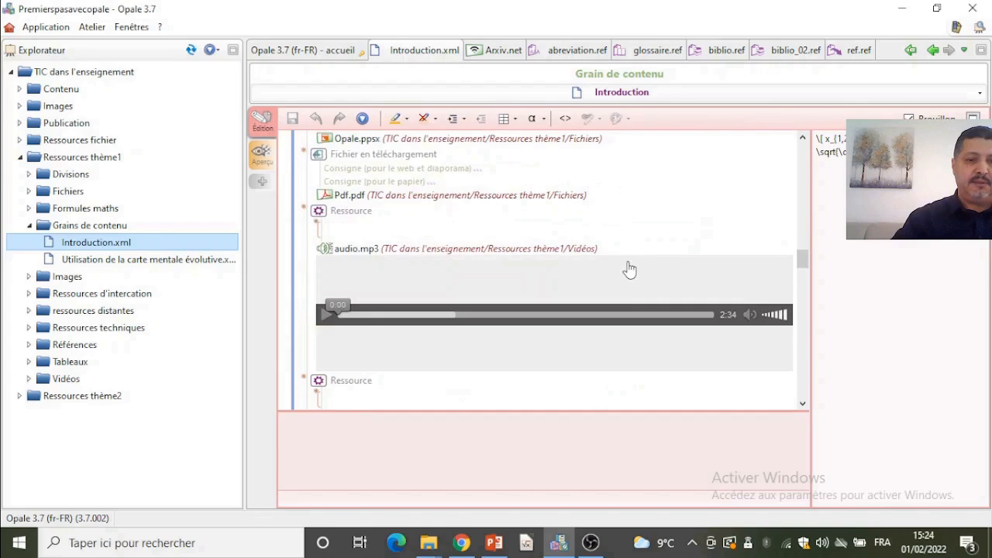
pyautogui.scroll(-8, 629, 269)
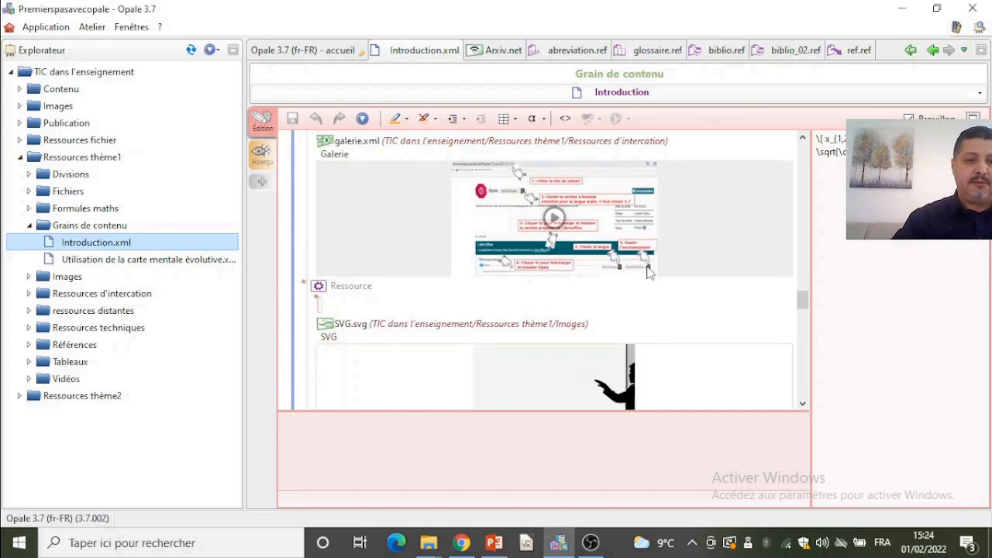
pyautogui.scroll(-6, 650, 271)
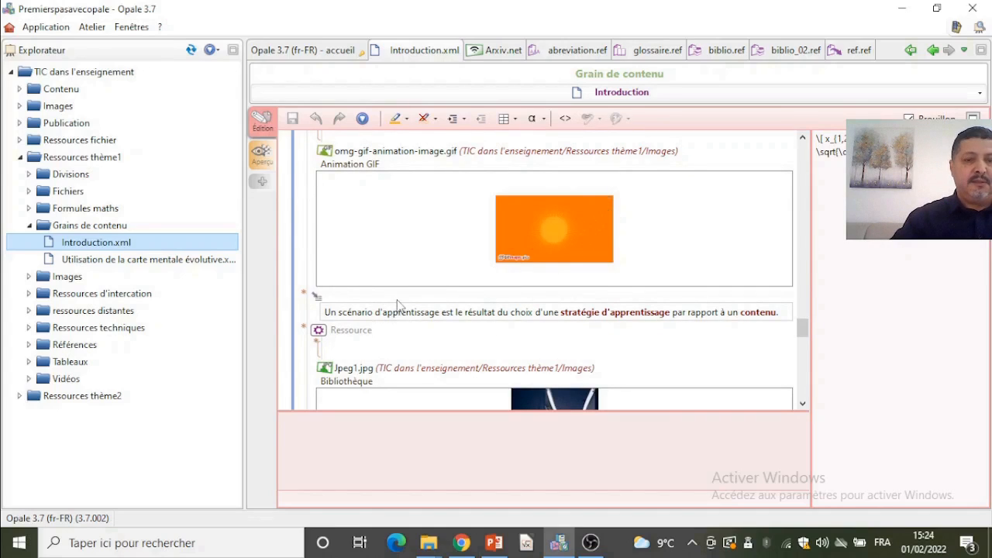
pyautogui.scroll(-5, 423, 298)
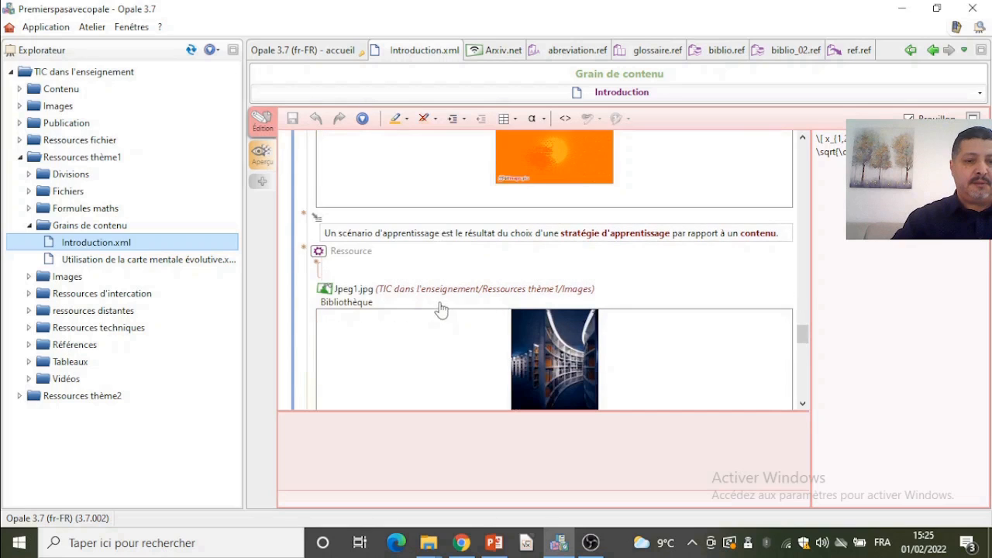
pyautogui.scroll(-4, 441, 301)
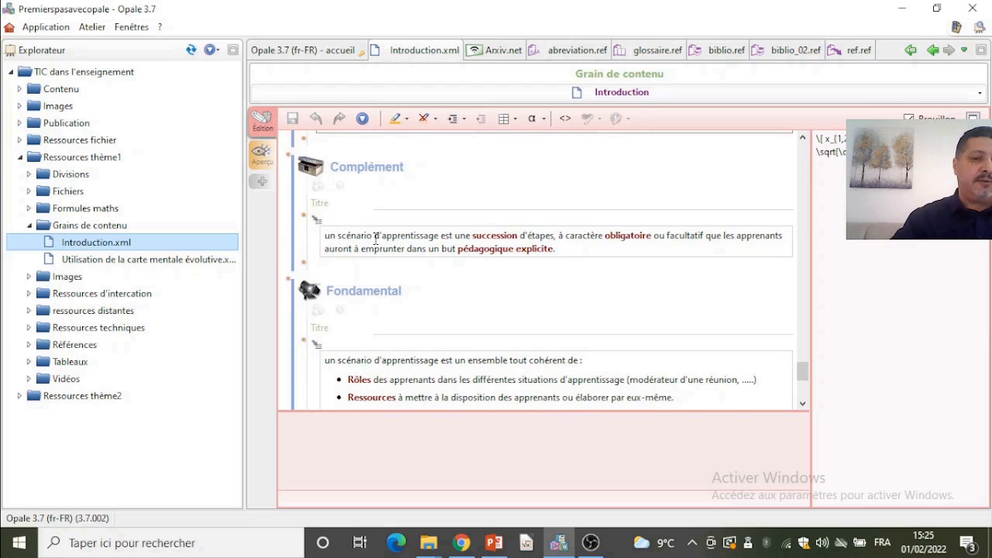
pyautogui.moveTo(374, 240); pyautogui.dragTo(345, 240)
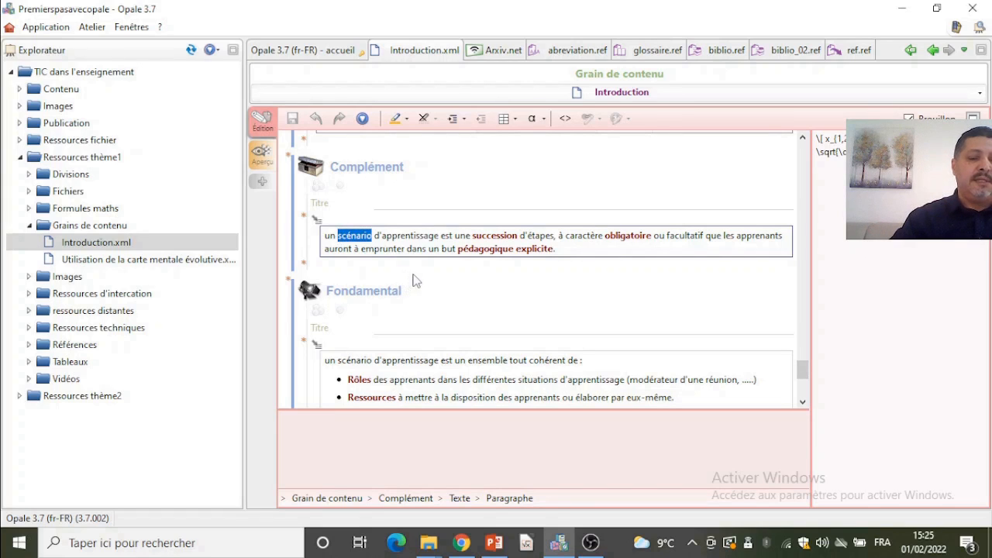
pyautogui.click(407, 121)
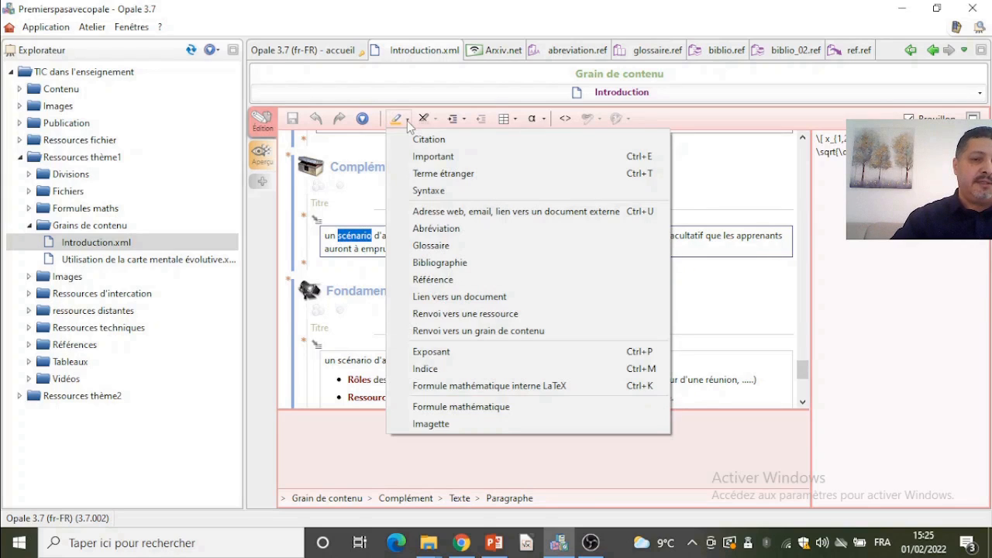
pyautogui.click(447, 250)
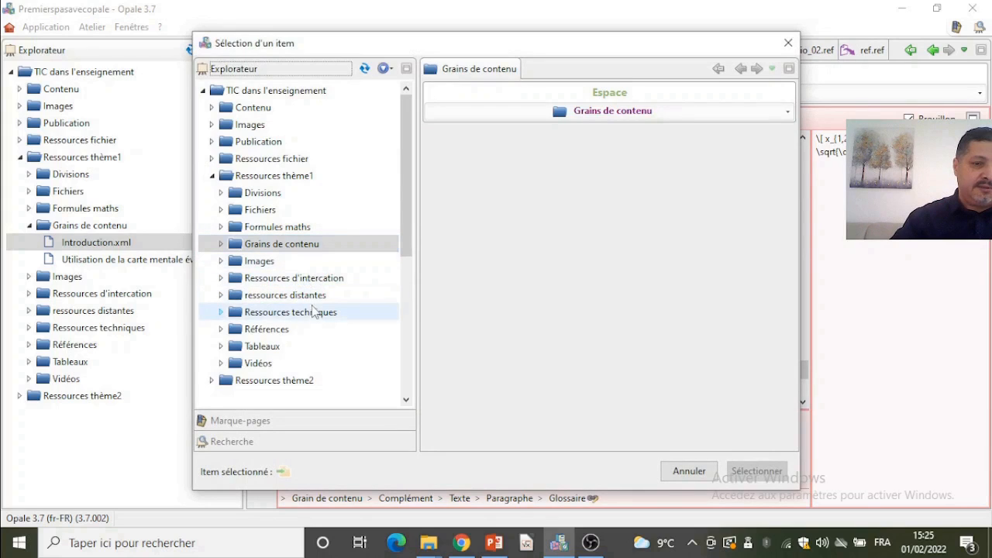
pyautogui.doubleClick(280, 330)
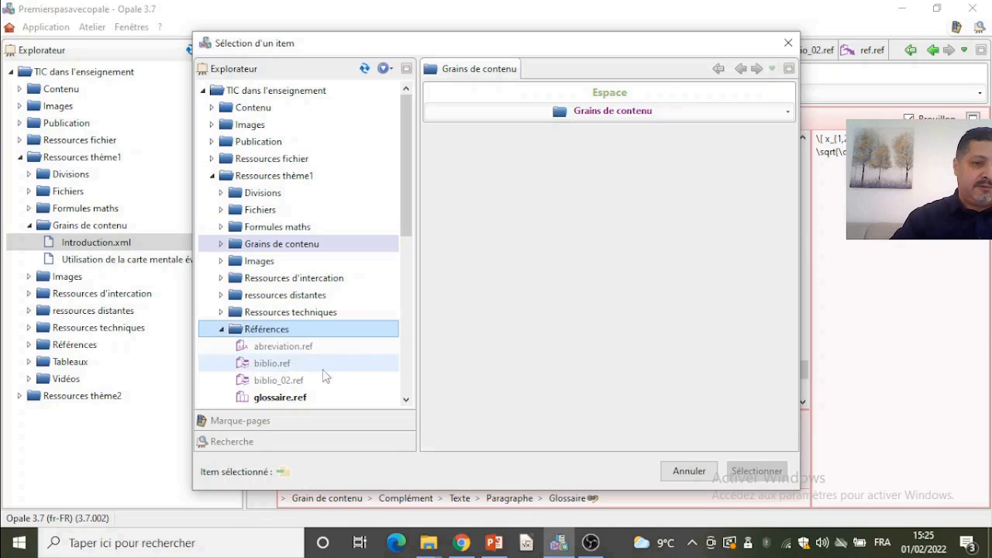
pyautogui.click(299, 397)
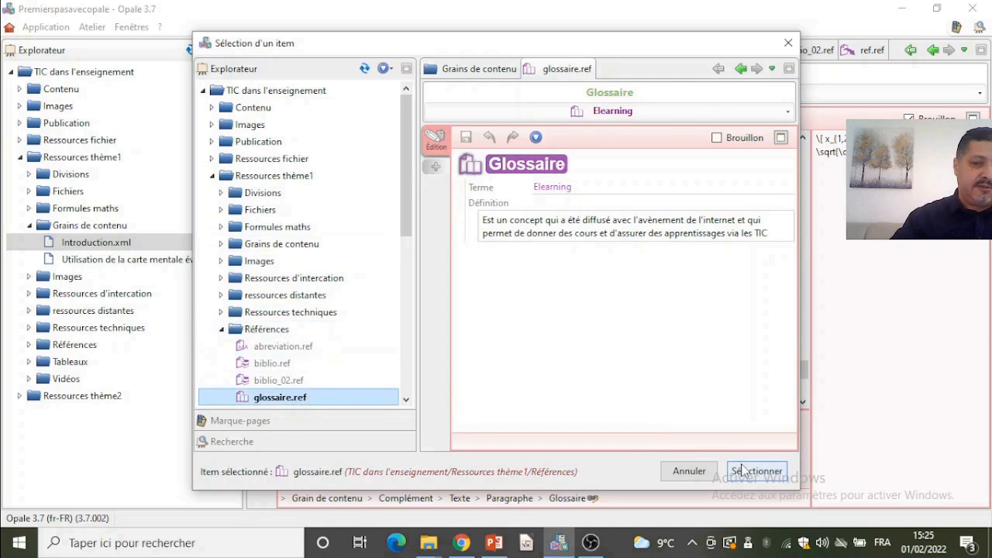
pyautogui.click(742, 471)
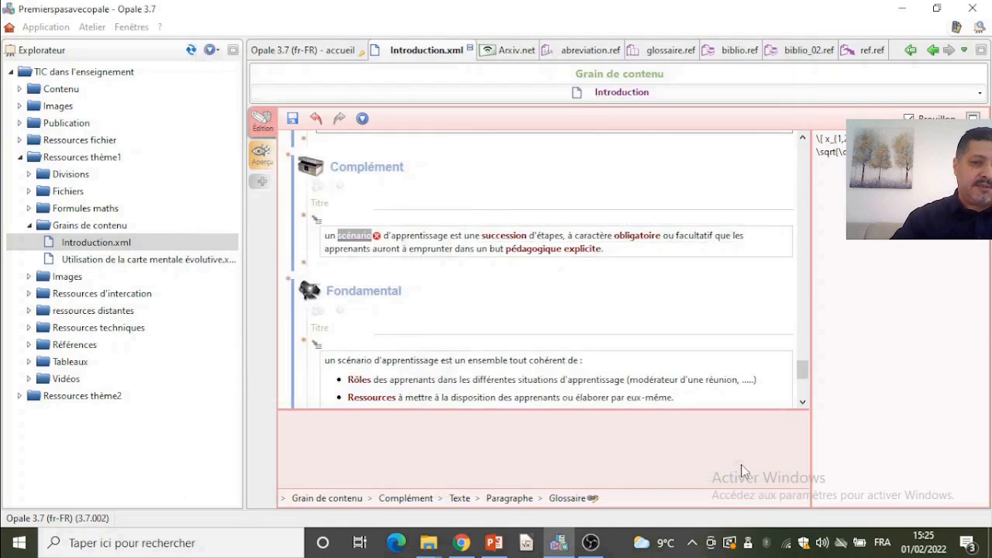
# Add the text "(TIC)" at the end of the Complément block's paragraph.
pyautogui.click(434, 324)
pyautogui.scroll(-4, 489, 292)
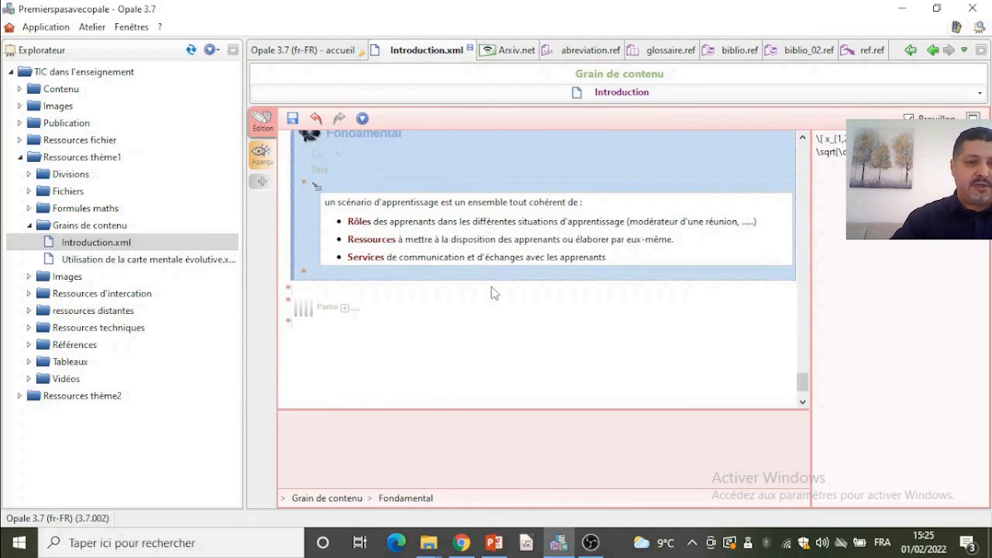
pyautogui.scroll(10, 491, 292)
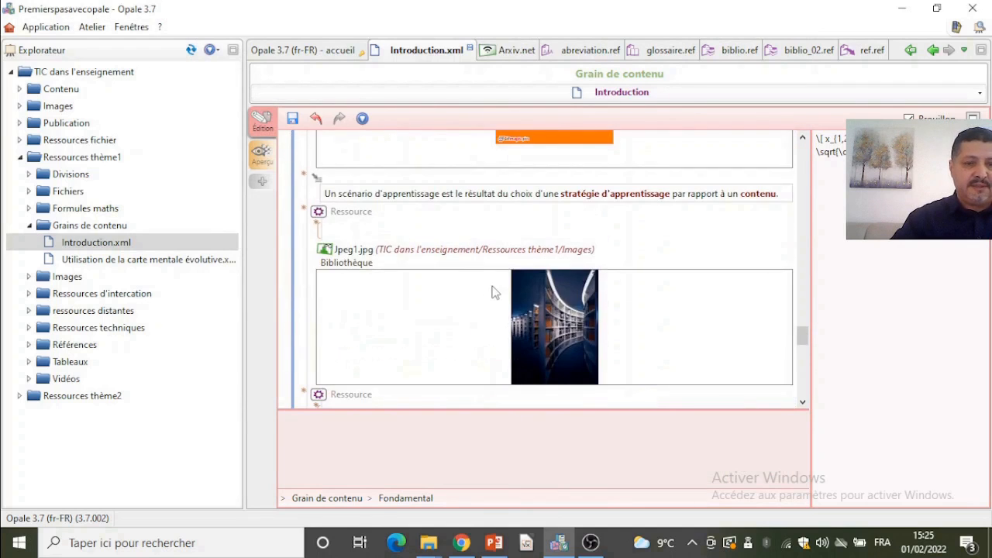
pyautogui.scroll(4, 491, 292)
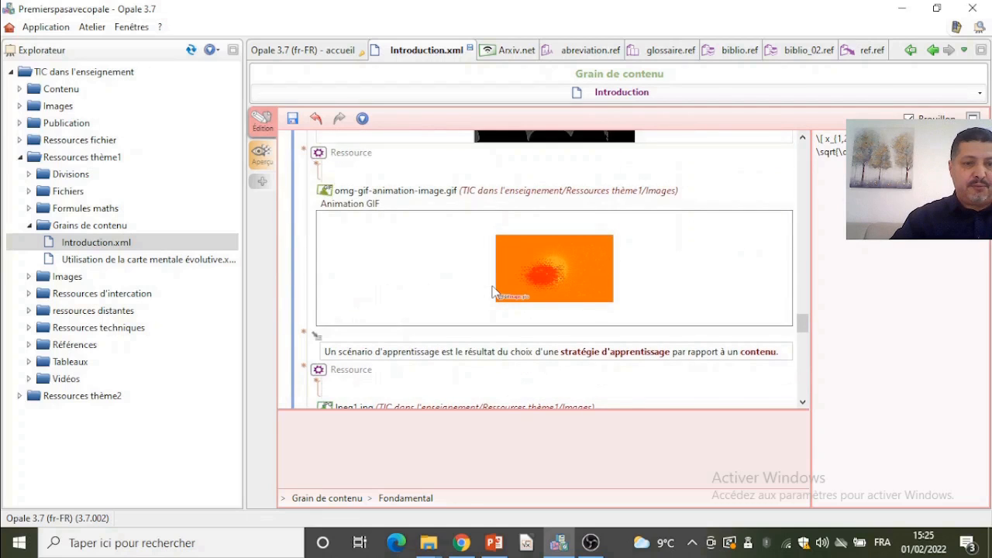
pyautogui.scroll(-10, 491, 293)
pyautogui.scroll(-10, 491, 292)
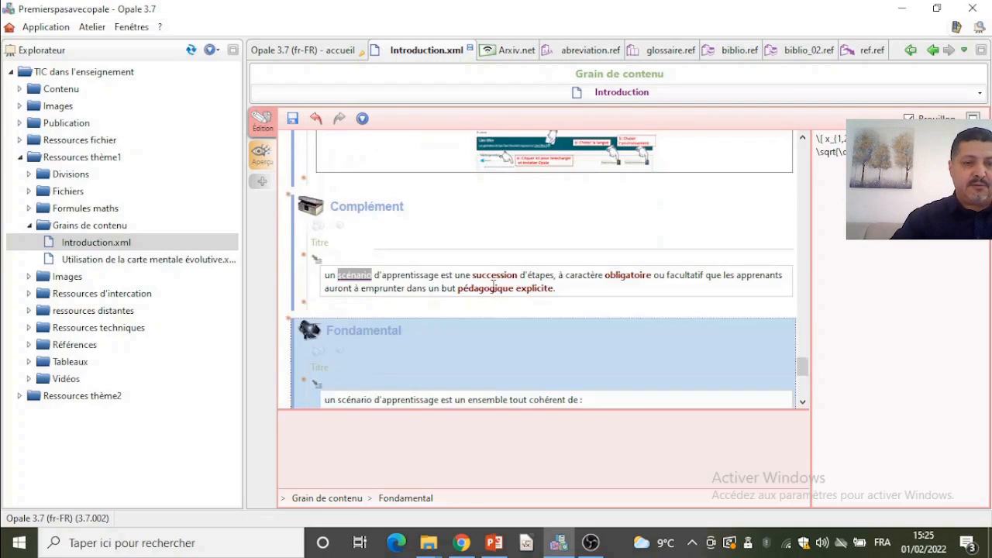
pyautogui.scroll(4, 492, 292)
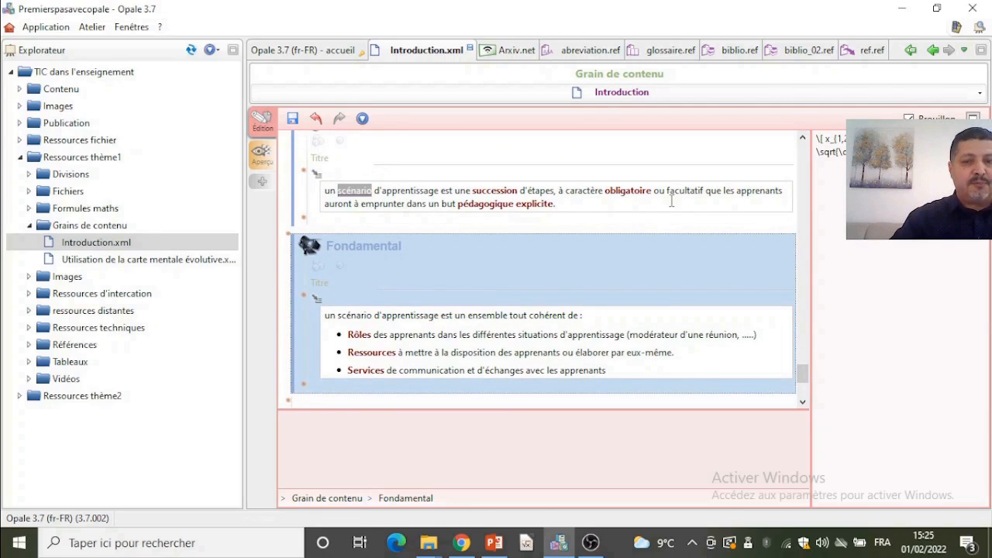
pyautogui.click(632, 202)
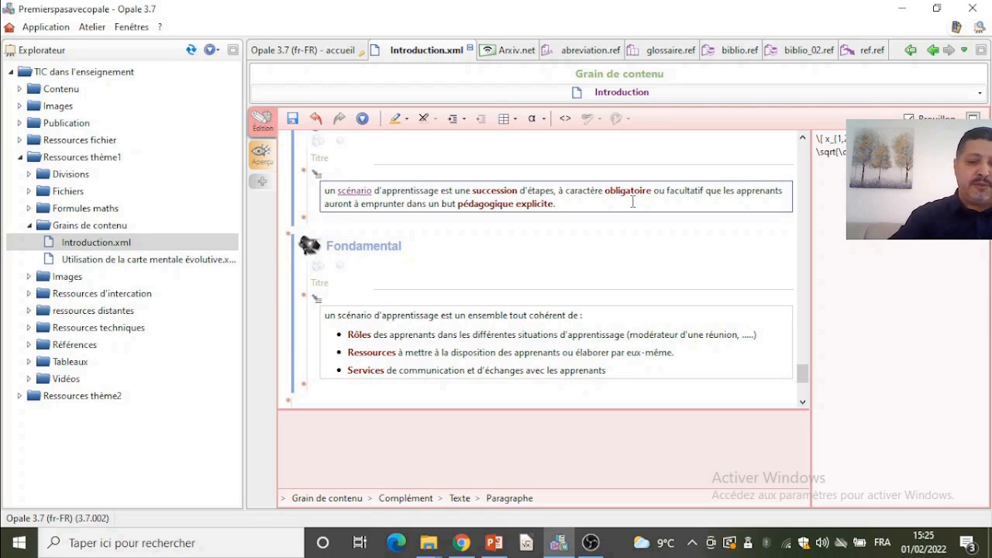
pyautogui.write('(TIC')
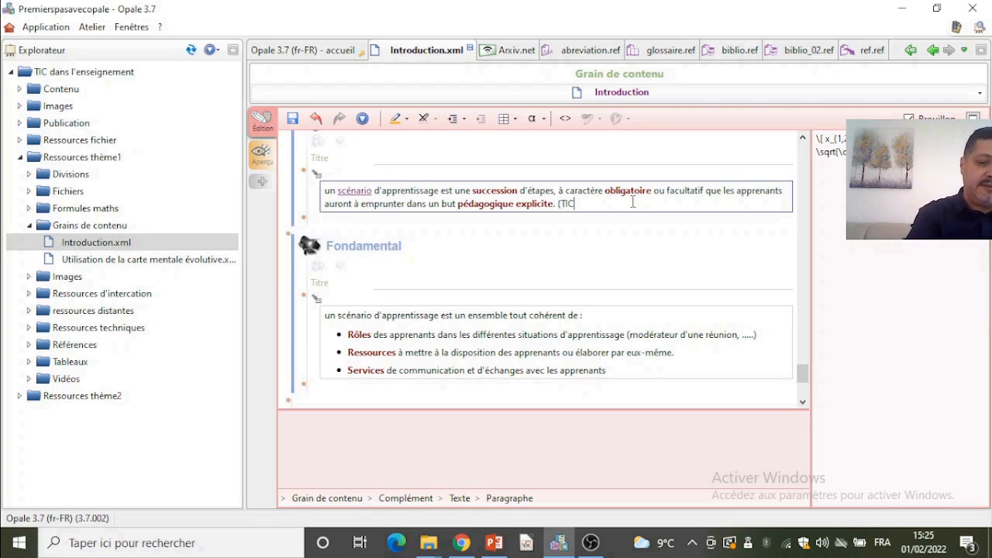
pyautogui.write(')')
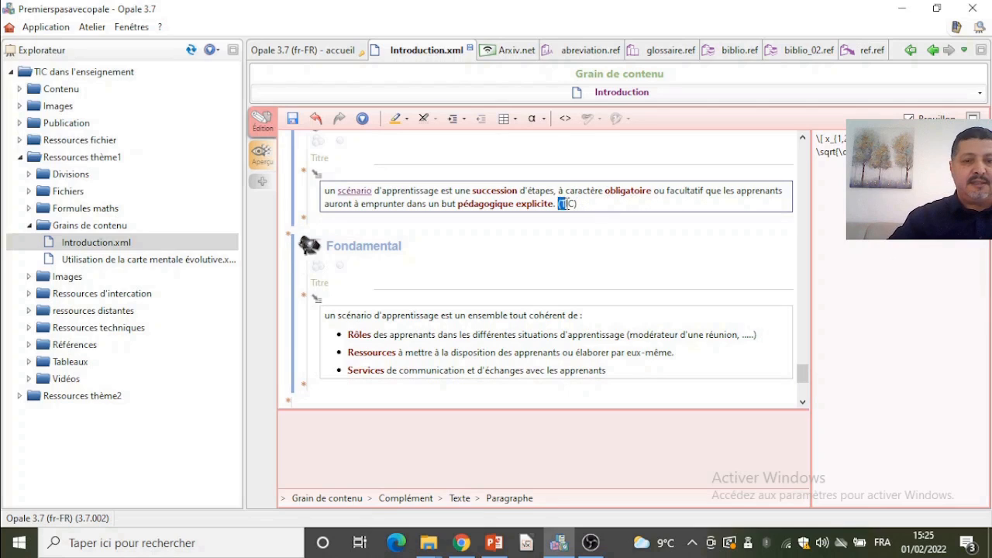
# Mark the added TIC text as an Abréviation linked to abreviation.ref from the Références folder.
pyautogui.click(397, 118)
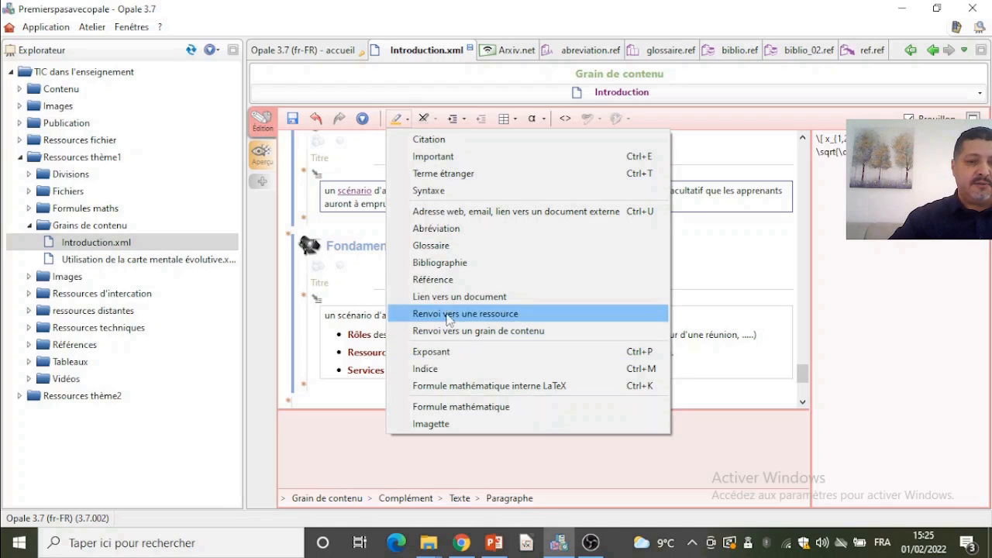
pyautogui.click(459, 228)
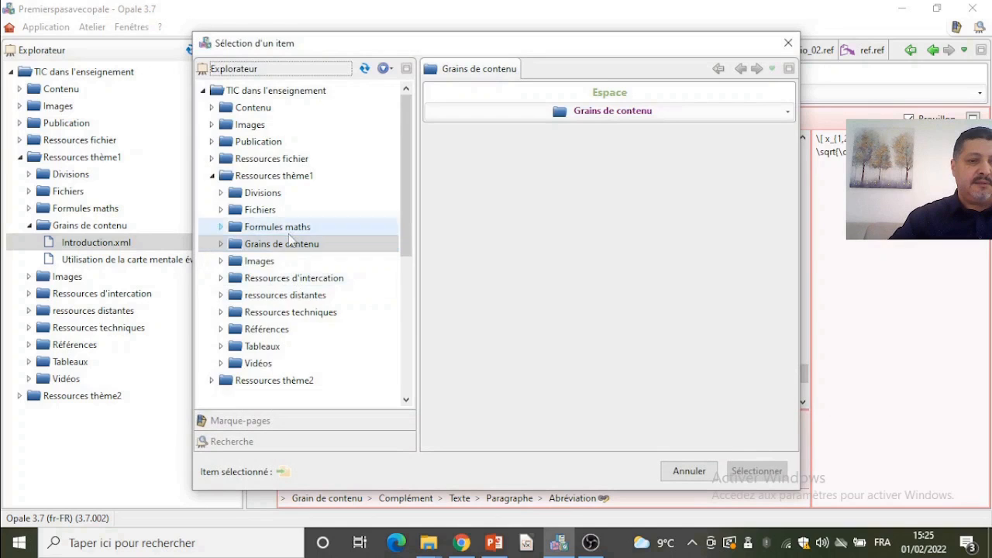
pyautogui.doubleClick(285, 330)
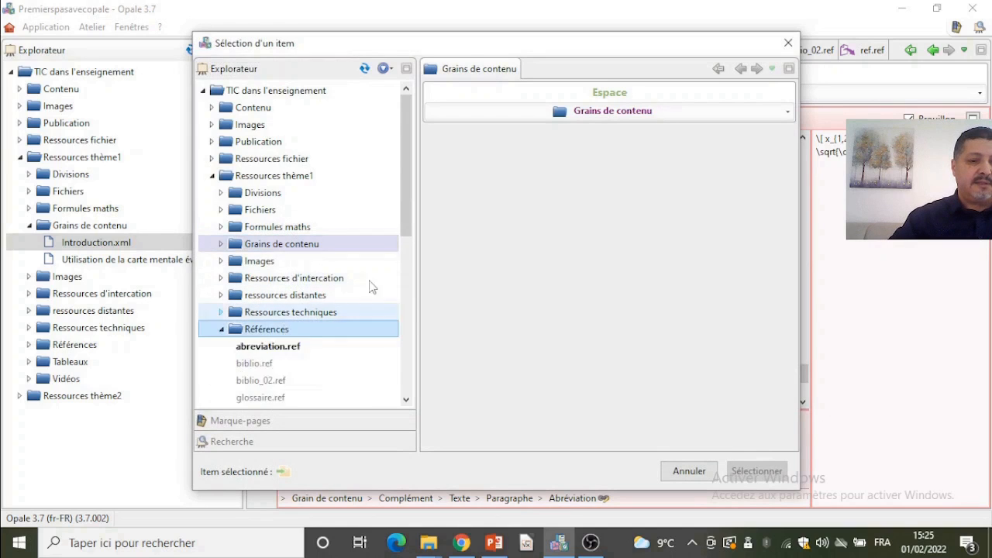
pyautogui.doubleClick(307, 346)
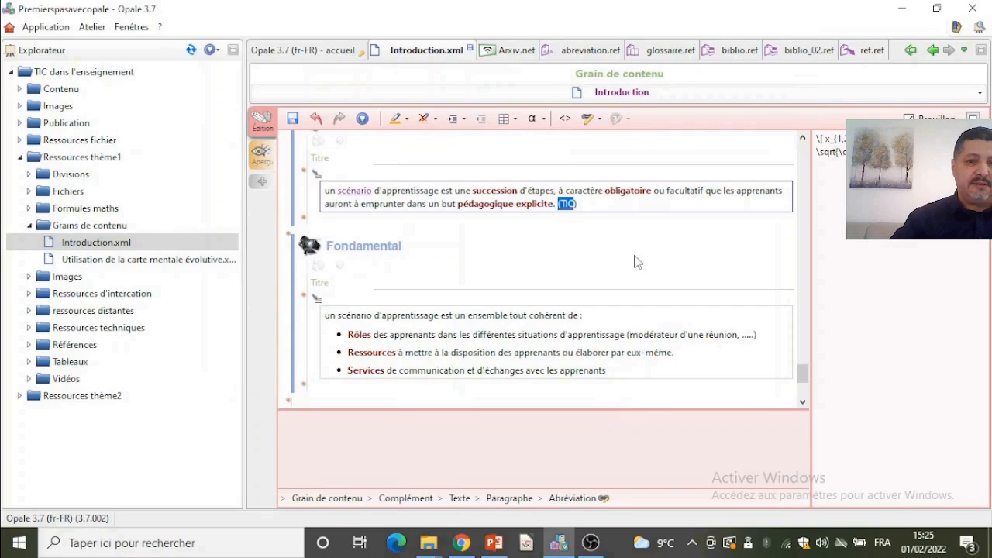
pyautogui.click(638, 262)
# Mark the Fondamental block's introductory sentence "un scénario d'apprentissage est un ensemble tout cohérent de :" as a Référence linked to ref.ref.
pyautogui.click(528, 320)
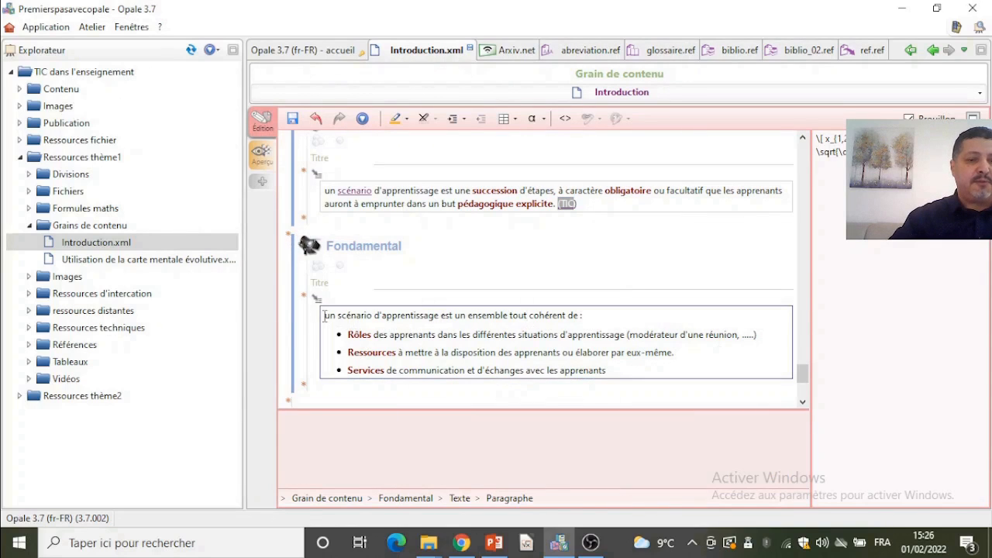
pyautogui.moveTo(324, 316); pyautogui.dragTo(605, 314)
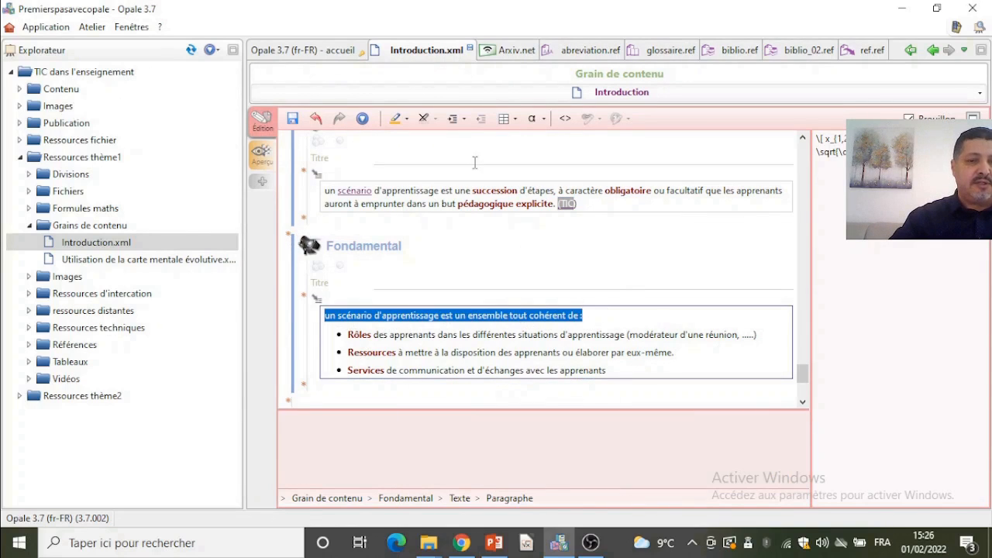
pyautogui.click(406, 120)
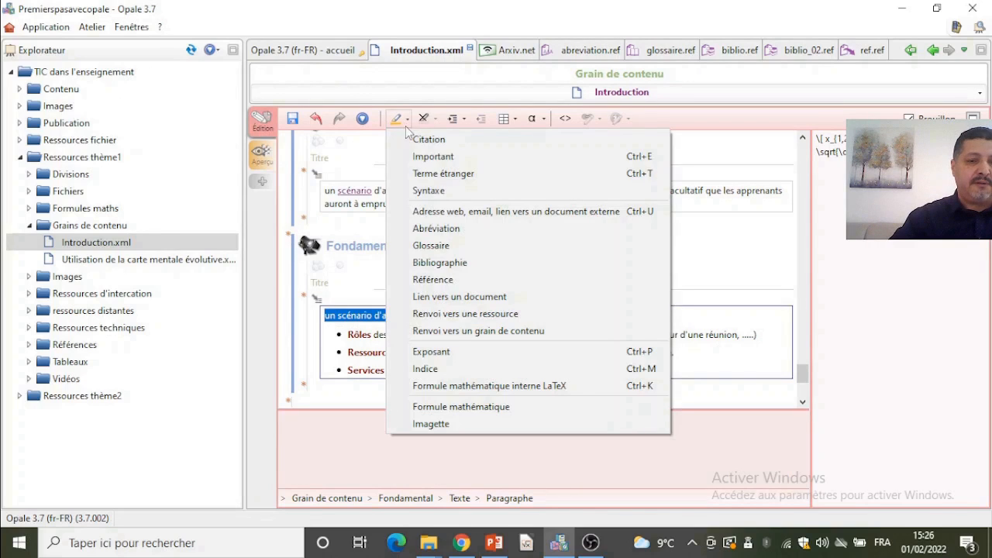
pyautogui.click(448, 279)
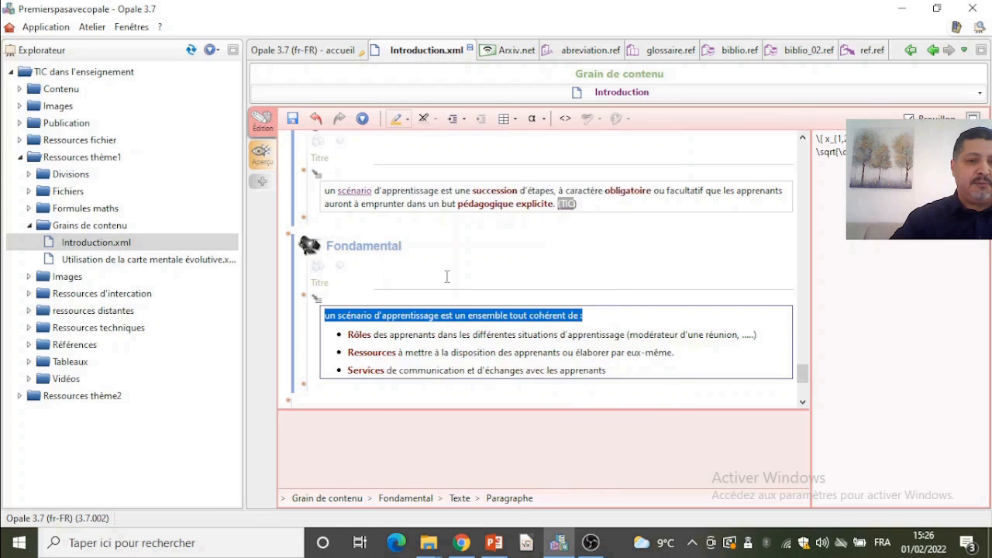
pyautogui.doubleClick(246, 332)
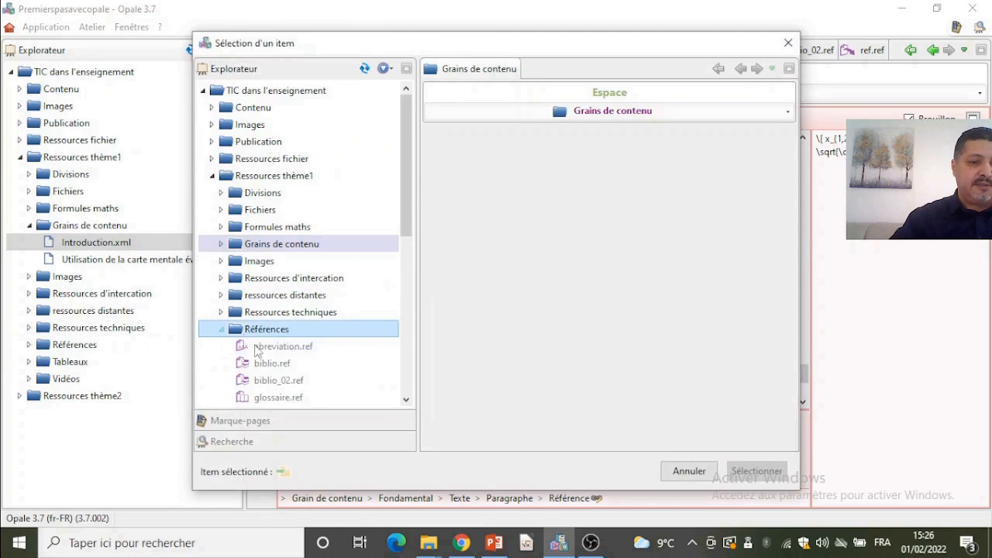
pyautogui.moveTo(404, 200); pyautogui.dragTo(415, 267)
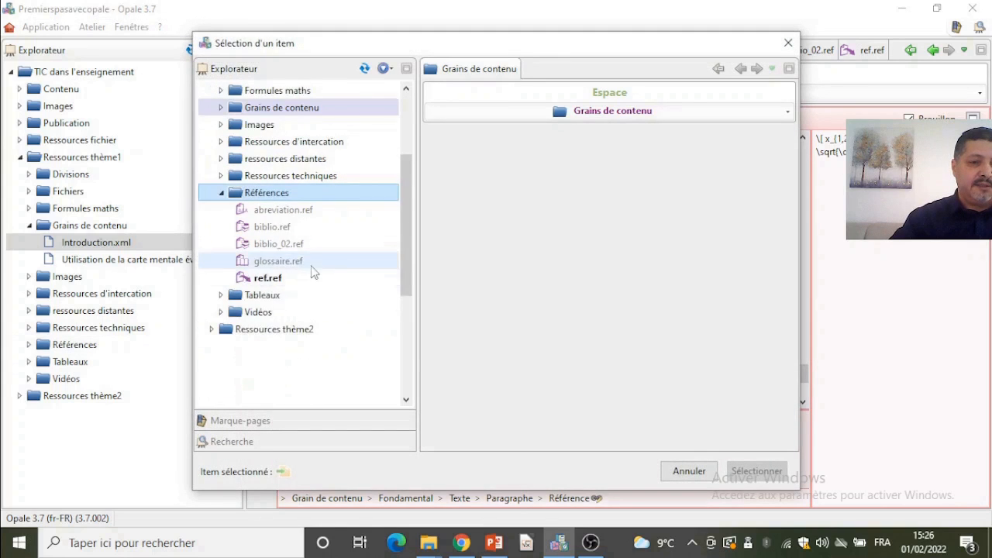
pyautogui.click(293, 276)
pyautogui.click(745, 471)
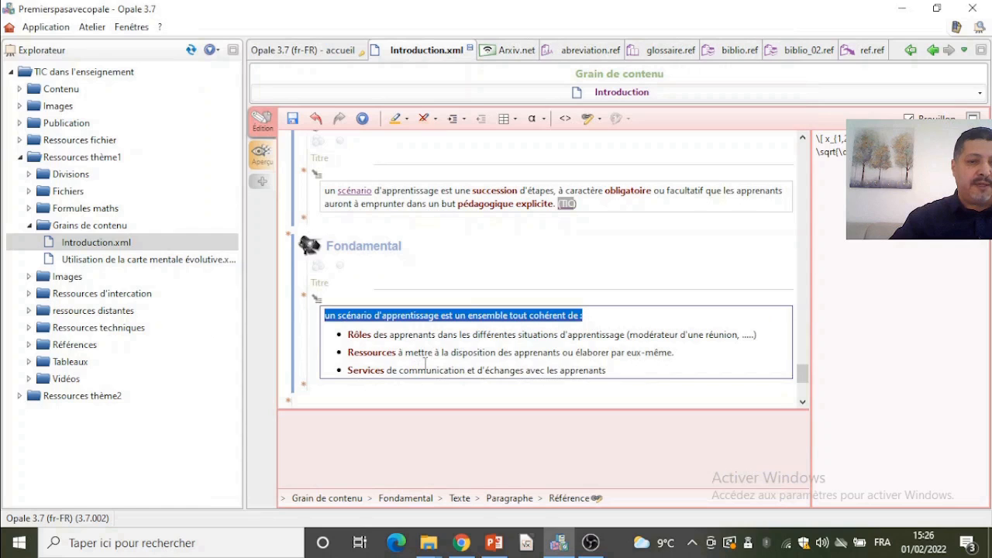
# Mark "anges avec les apprenants" in the Fondamental block's Services bullet as a Bibliographie entry linked to biblio_02.ref from the Références folder.
pyautogui.moveTo(500, 370); pyautogui.dragTo(626, 369)
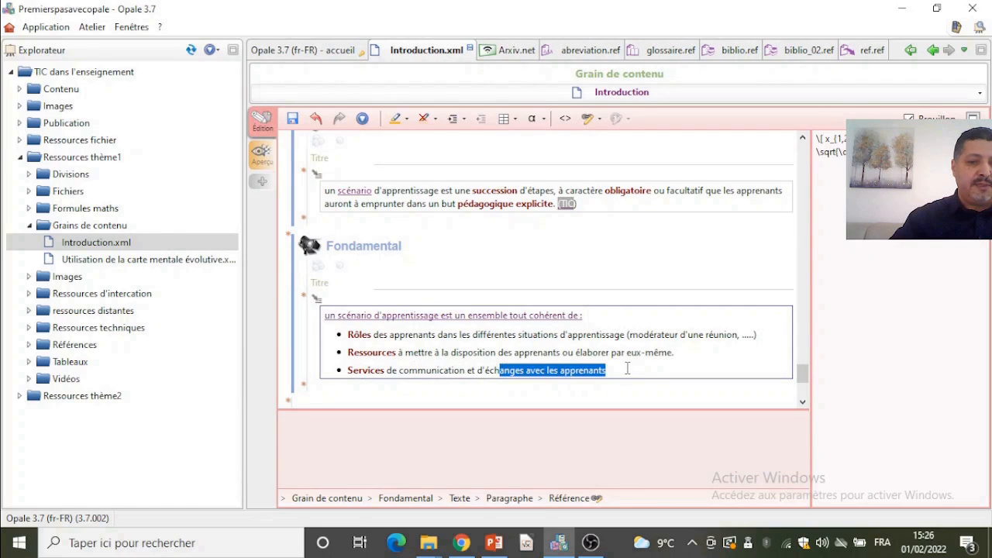
pyautogui.click(402, 122)
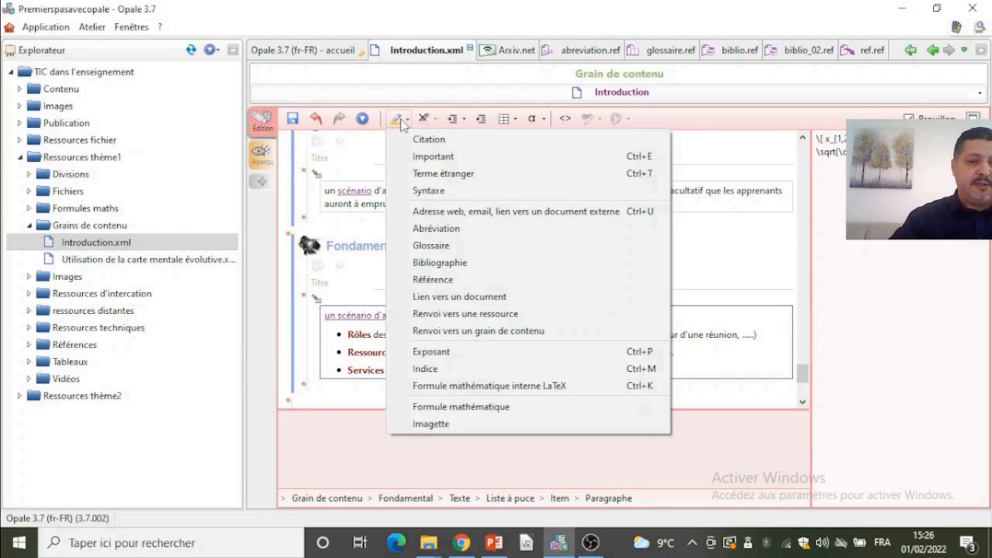
pyautogui.click(501, 265)
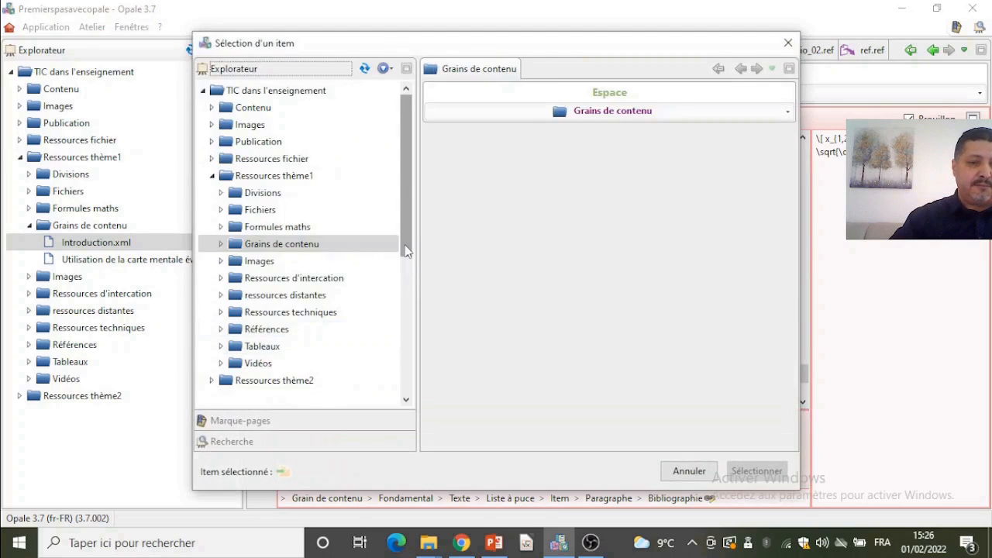
pyautogui.moveTo(407, 250); pyautogui.dragTo(361, 248)
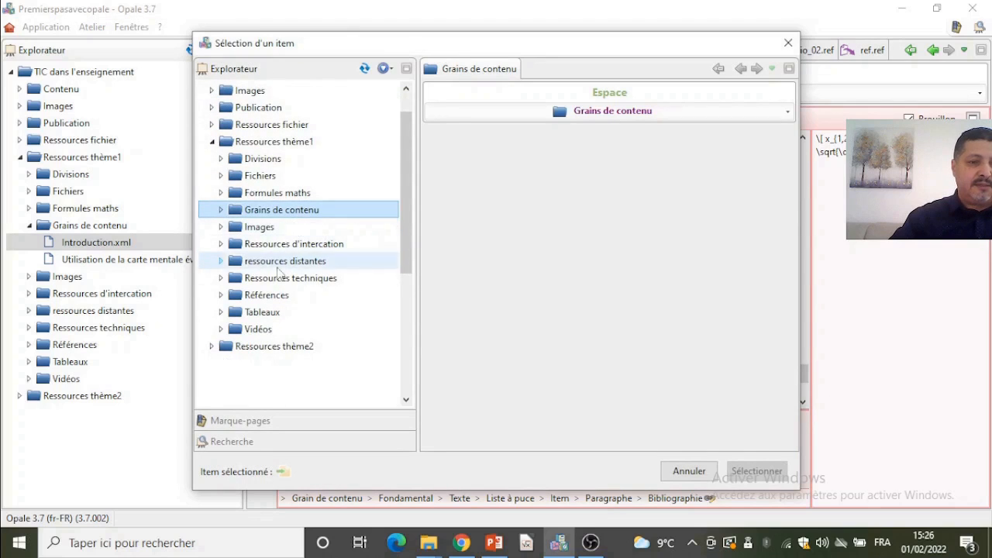
pyautogui.doubleClick(277, 296)
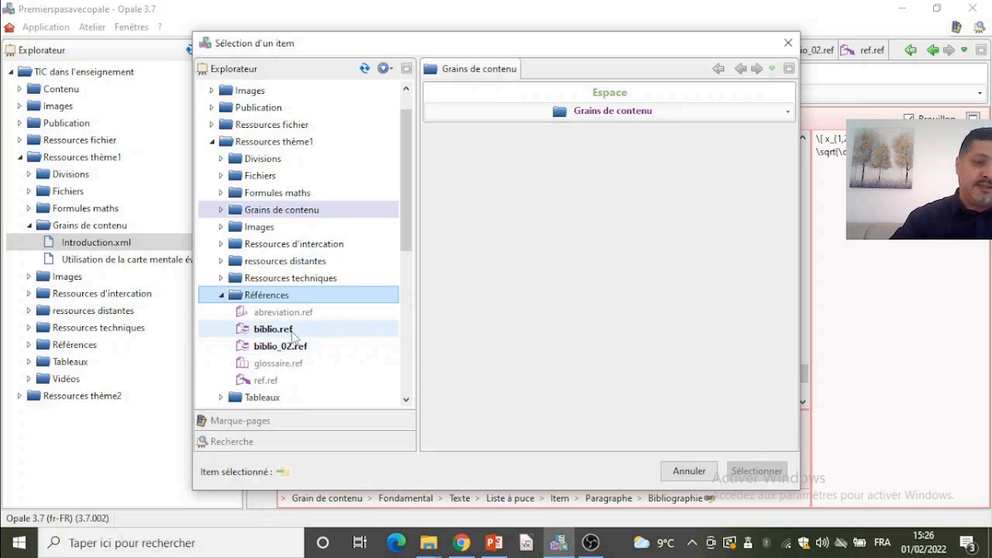
pyautogui.doubleClick(301, 346)
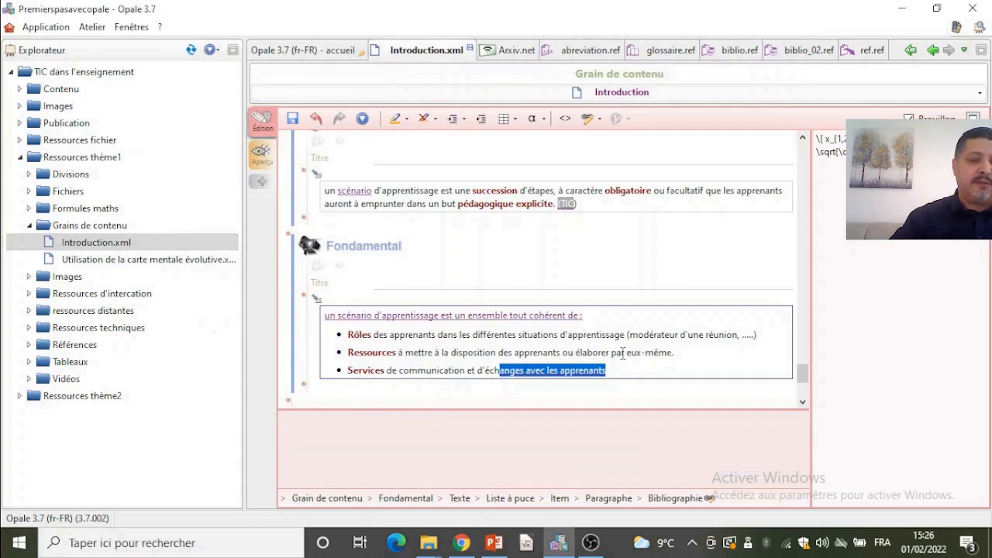
# Mark "s ou élaborer p" in the Ressources bullet as a Bibliographie entry linked to biblio.ref, and save the Introduction grain.
pyautogui.moveTo(557, 352); pyautogui.dragTo(620, 351)
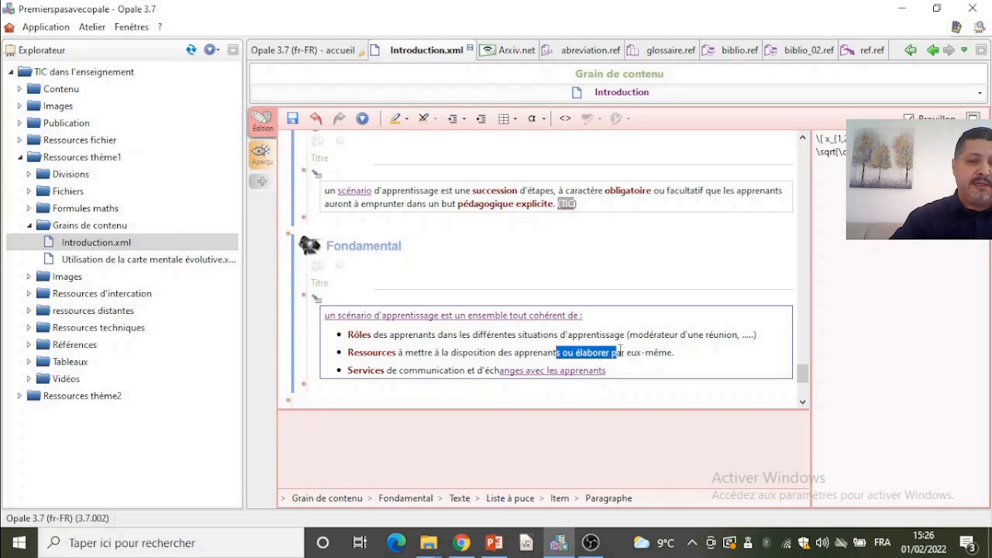
pyautogui.click(405, 118)
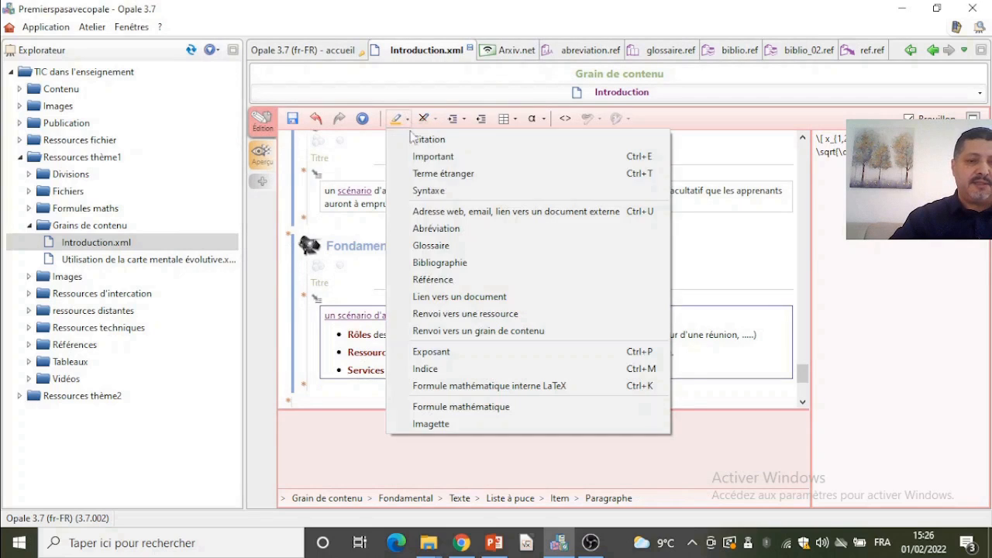
pyautogui.click(469, 264)
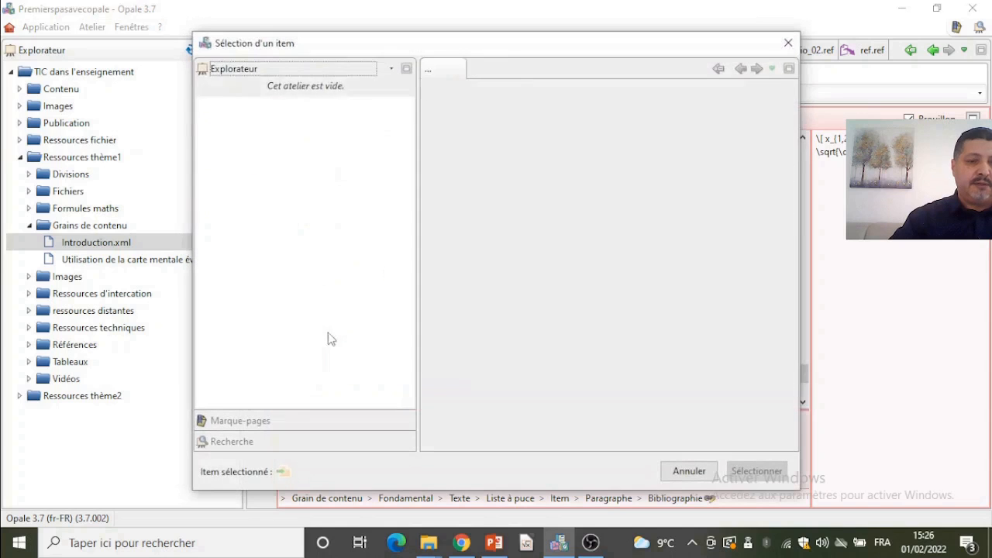
pyautogui.doubleClick(277, 330)
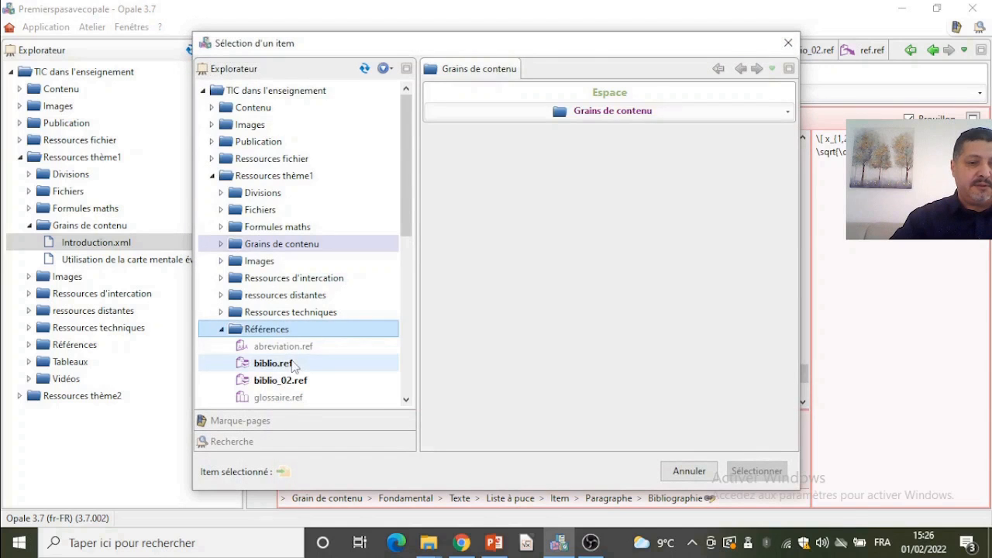
pyautogui.click(273, 363)
pyautogui.click(756, 470)
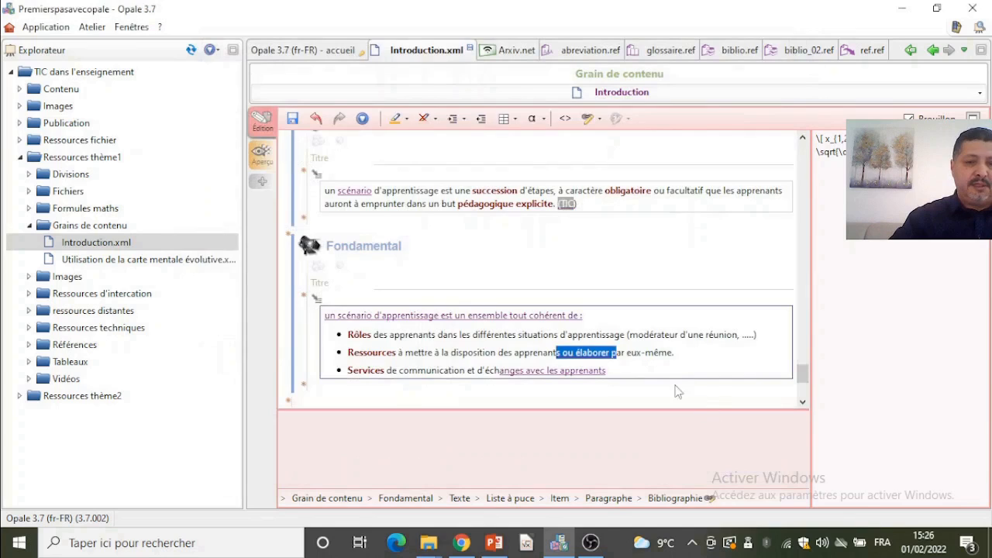
pyautogui.click(502, 301)
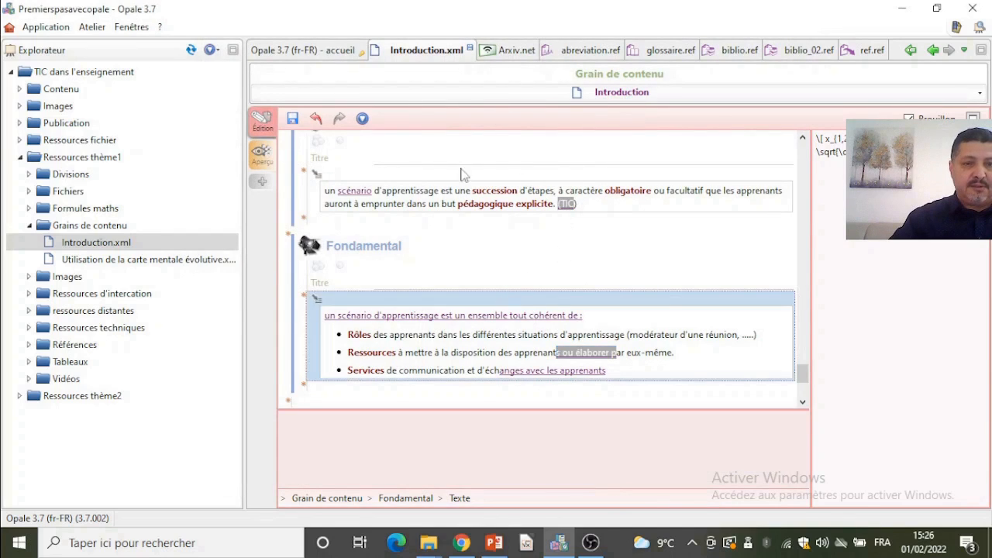
pyautogui.click(292, 118)
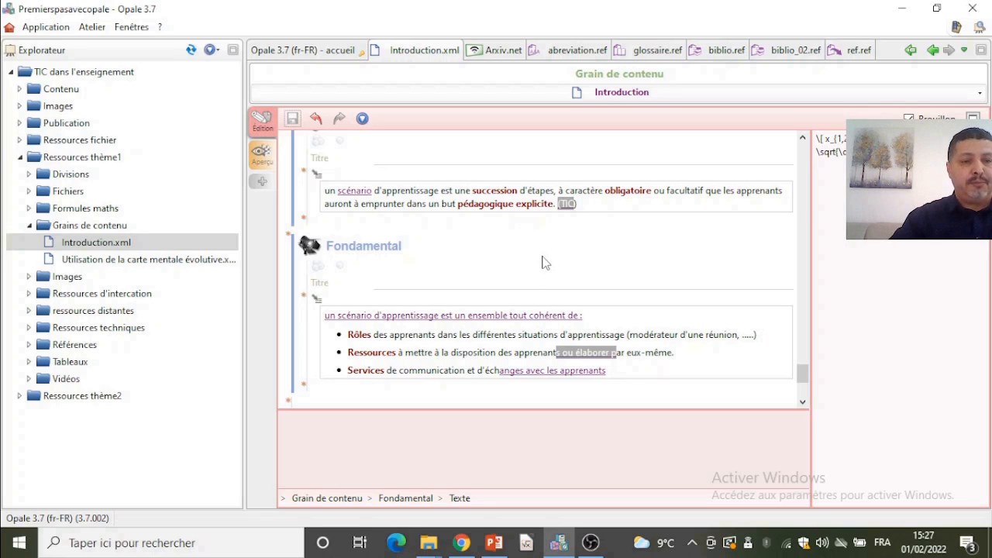
# Open Publication_web.publi from the Publication folder and check its publishing options for glossary, abbreviations, references and bibliography.
pyautogui.click(18, 159)
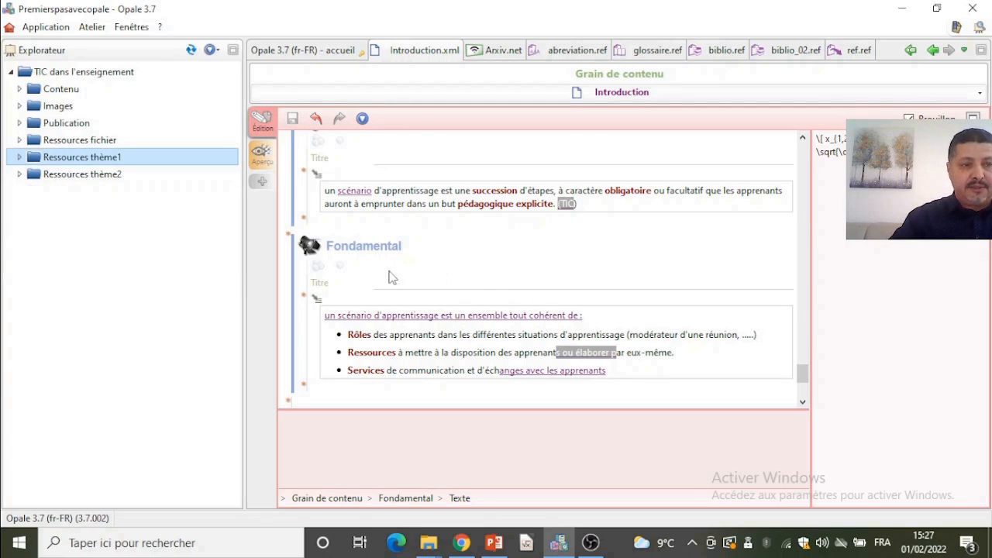
pyautogui.click(19, 122)
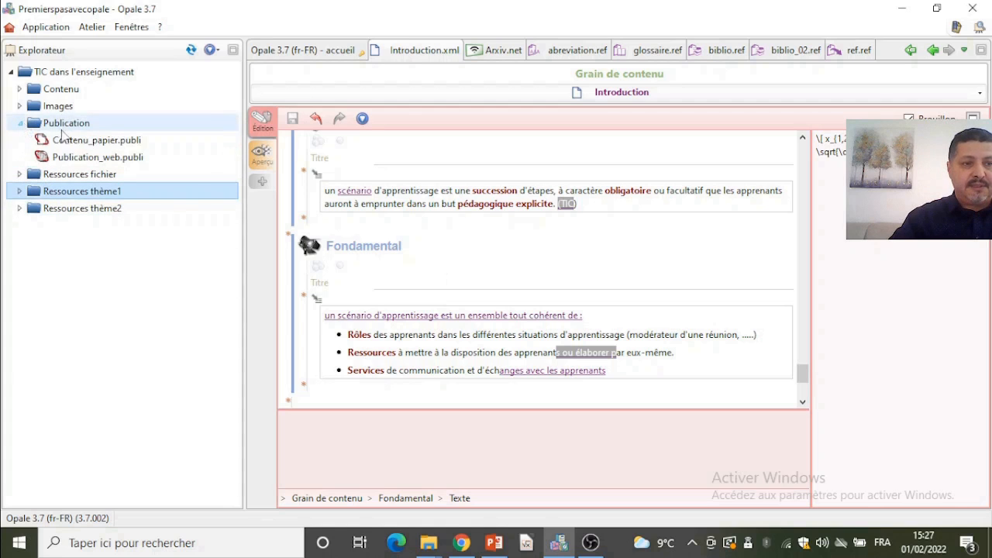
pyautogui.click(128, 161)
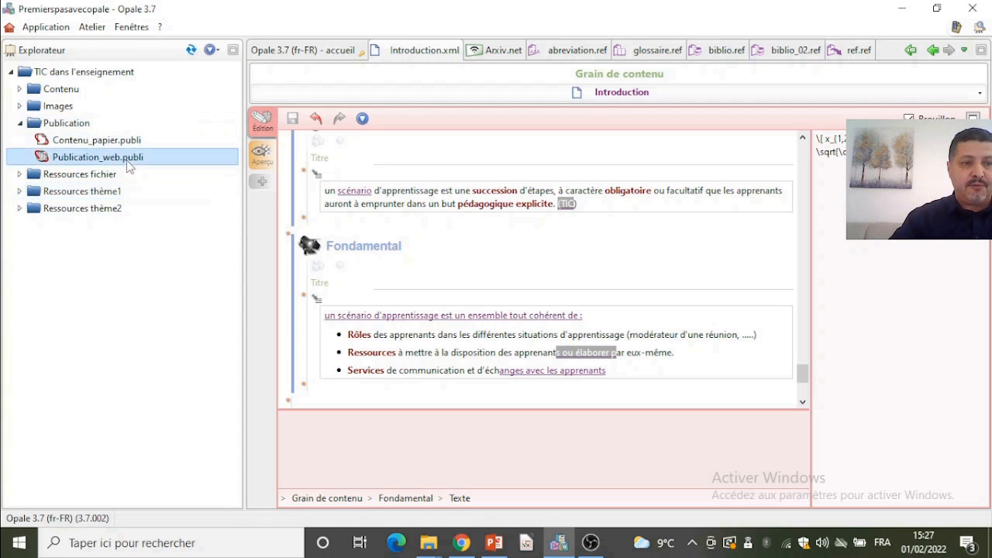
pyautogui.doubleClick(127, 161)
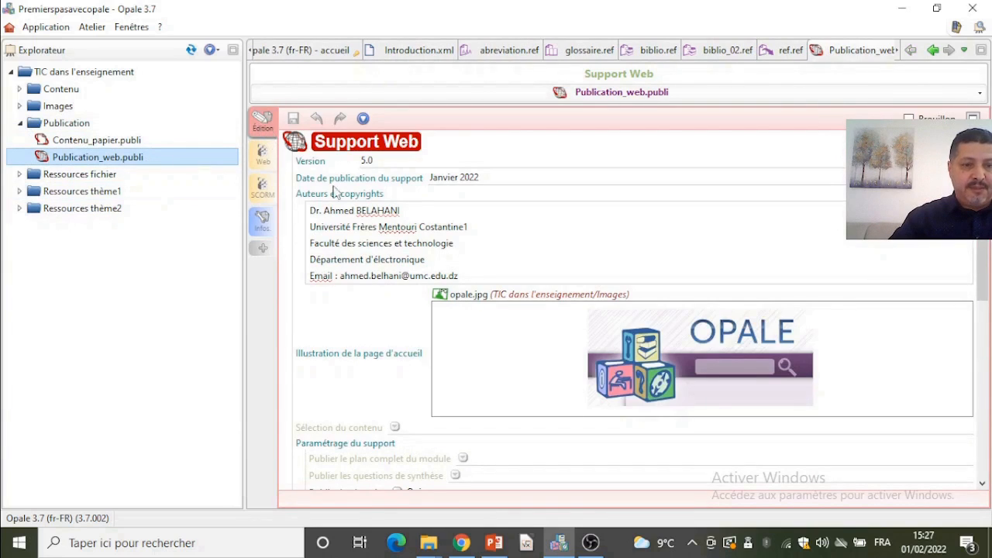
pyautogui.scroll(-2, 394, 272)
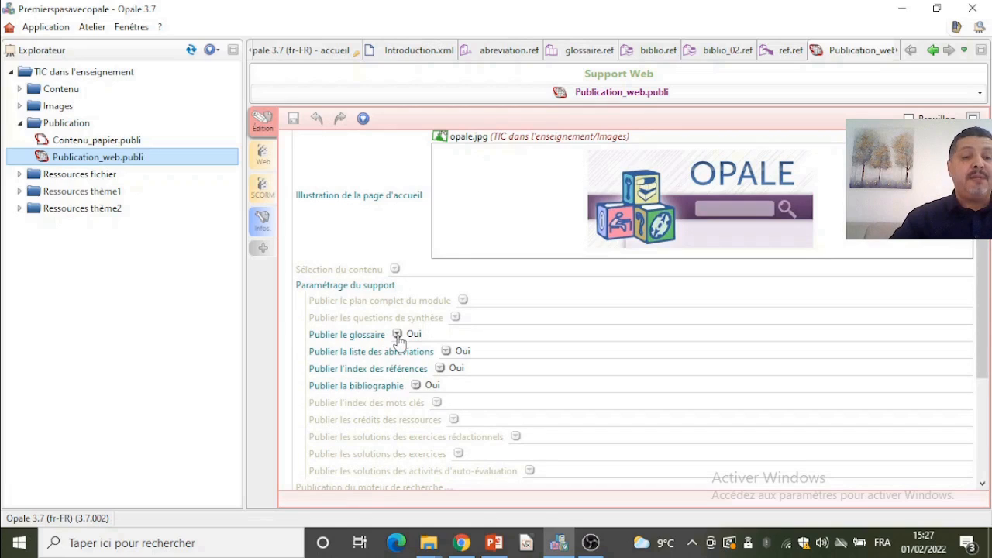
pyautogui.click(447, 352)
pyautogui.click(473, 359)
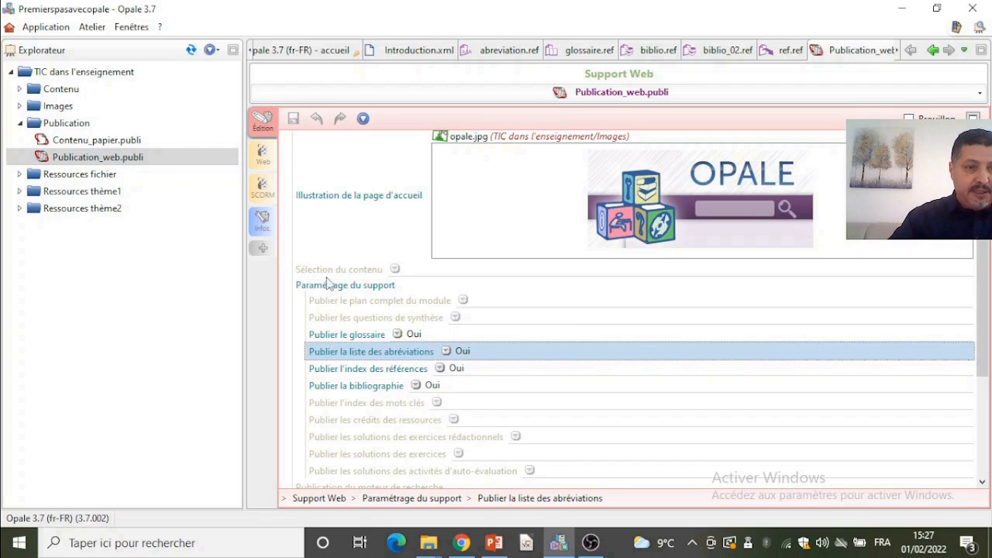
# Generate the Publication Web Aurora with the standard skin and open the index file from its output folder in the browser.
pyautogui.click(261, 157)
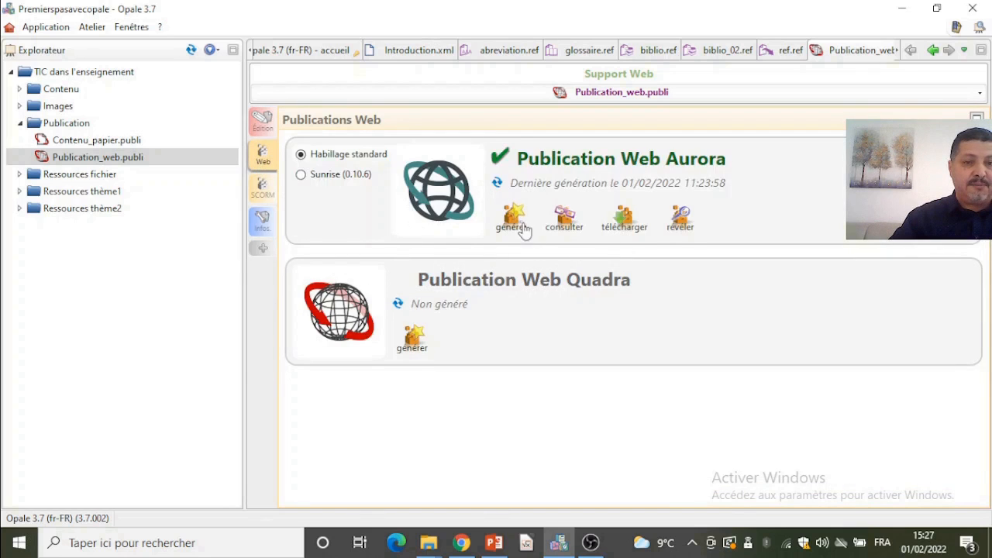
pyautogui.click(521, 225)
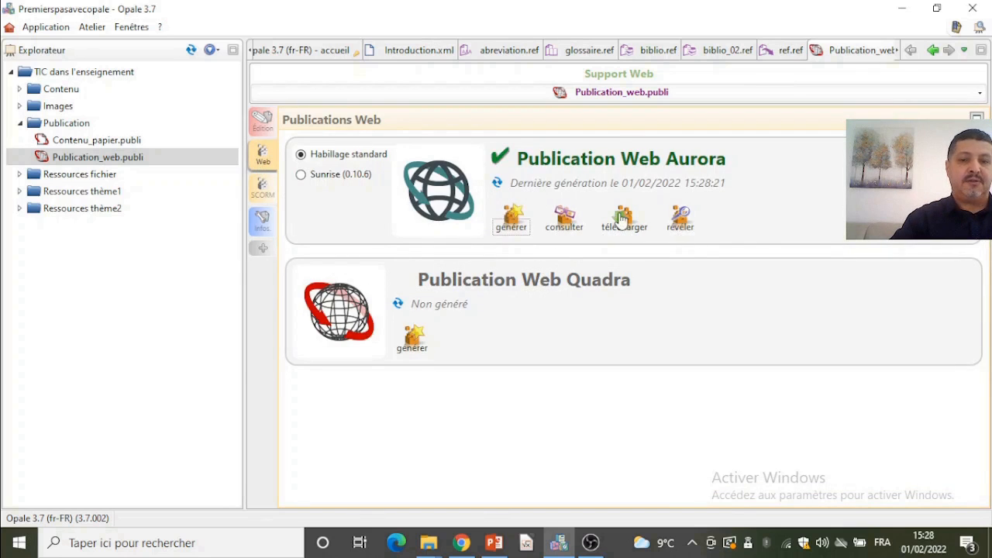
pyautogui.click(676, 217)
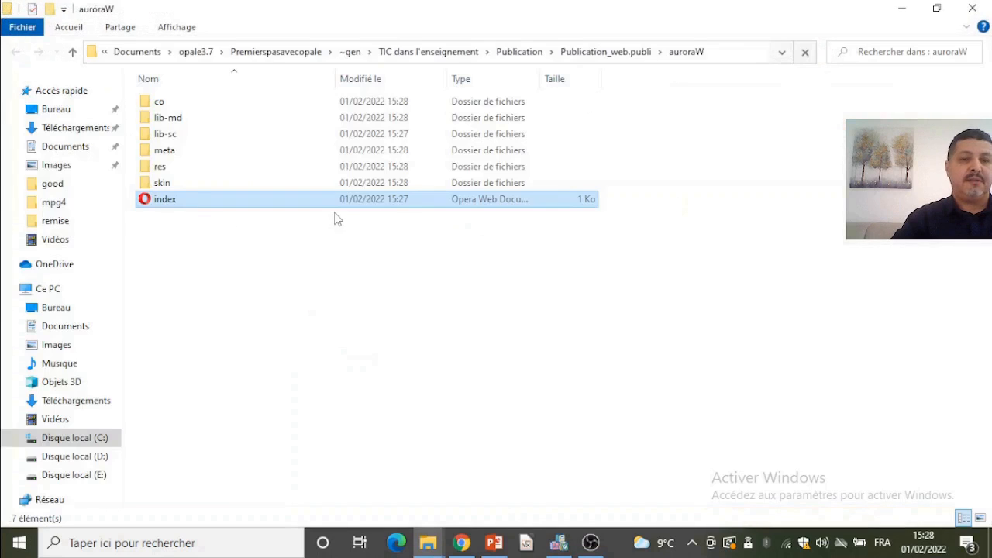
pyautogui.doubleClick(182, 200)
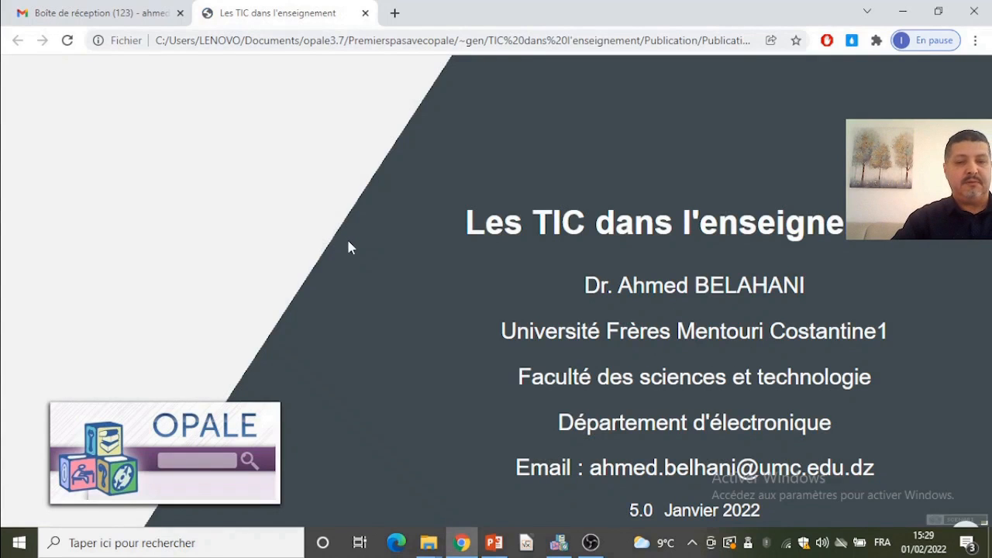
# Enter the published module and examine its Glossaire, Abréviations, Références and Bibliographie pages.
pyautogui.hotkey('ctrl', '-')
pyautogui.hotkey('ctrl', '-')
pyautogui.click(970, 473)
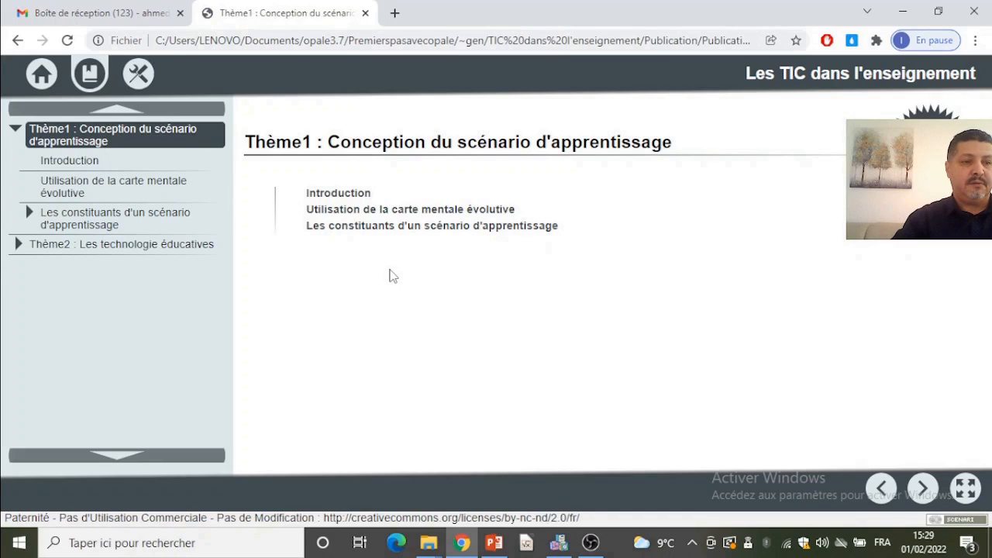
pyautogui.click(139, 80)
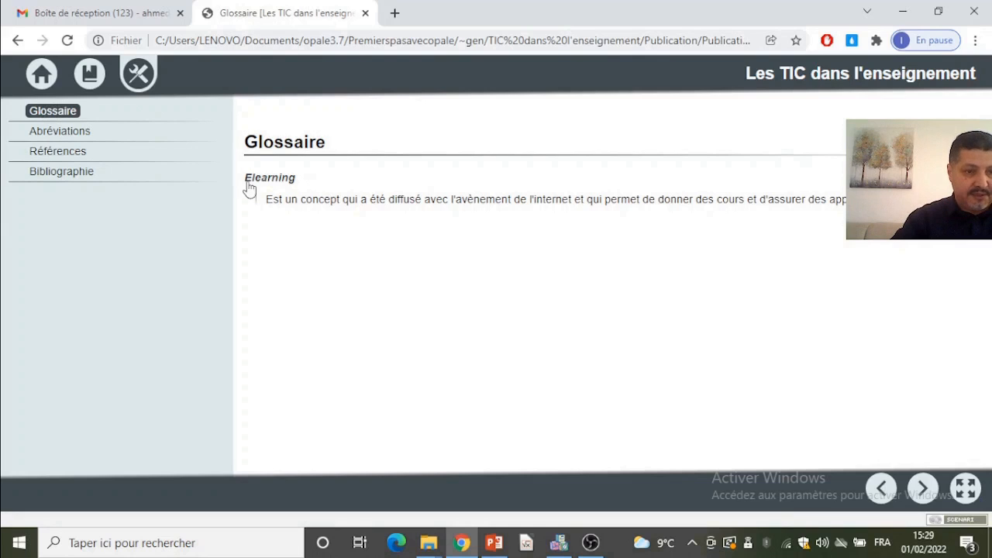
pyautogui.click(77, 137)
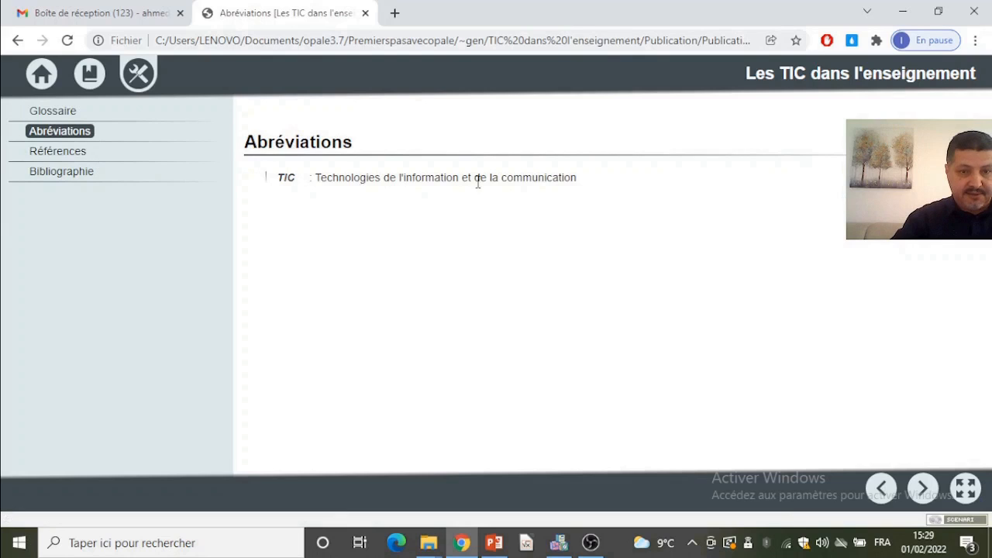
pyautogui.click(101, 153)
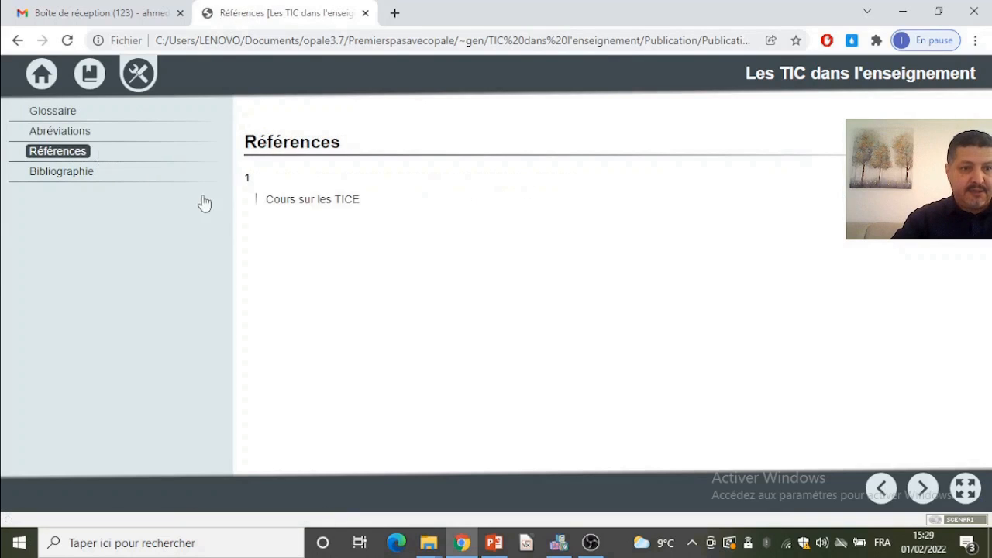
pyautogui.click(176, 184)
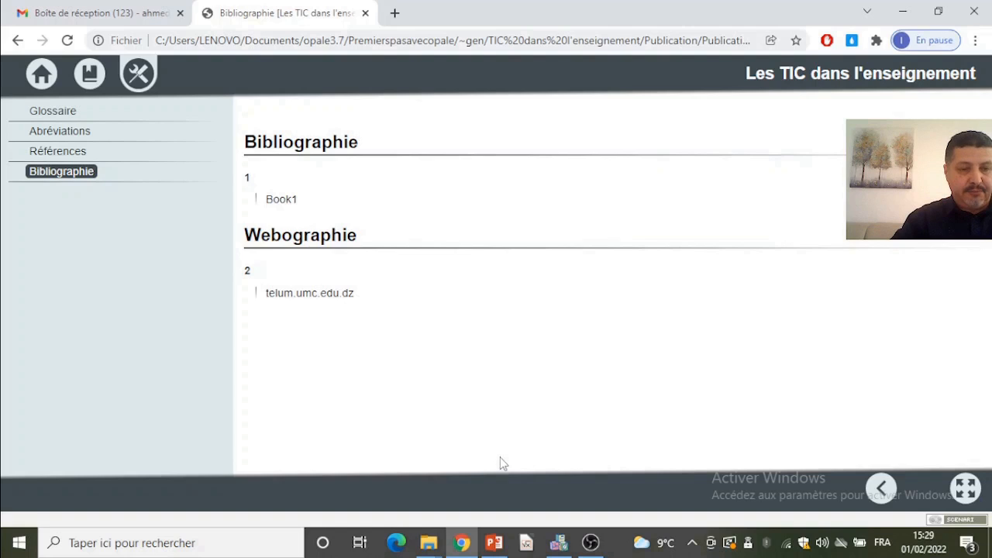
# Switch back to Opale and review the Paramétrage du support options in the editing view of Publication_web.publi.
pyautogui.moveTo(463, 548)
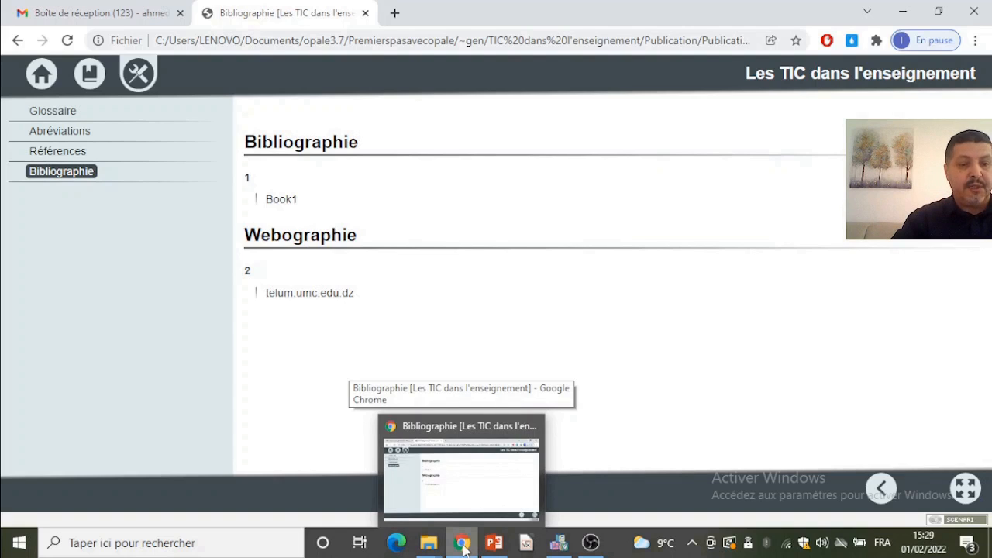
pyautogui.click(558, 543)
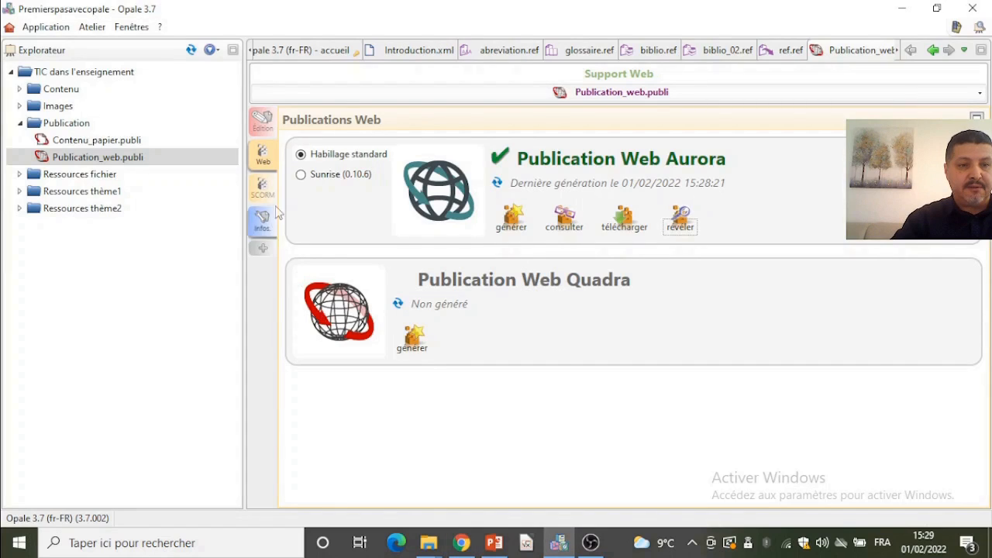
pyautogui.click(264, 122)
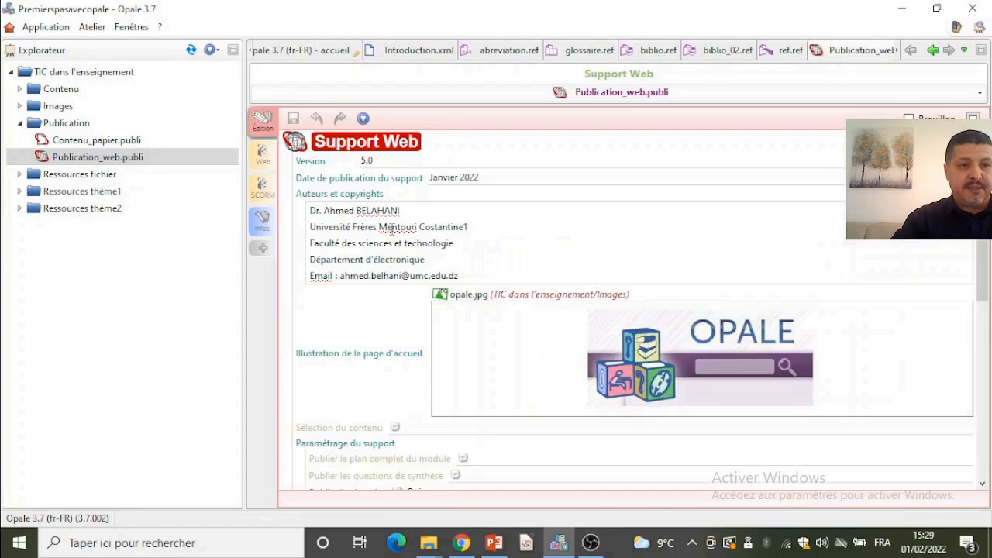
pyautogui.scroll(-5, 456, 320)
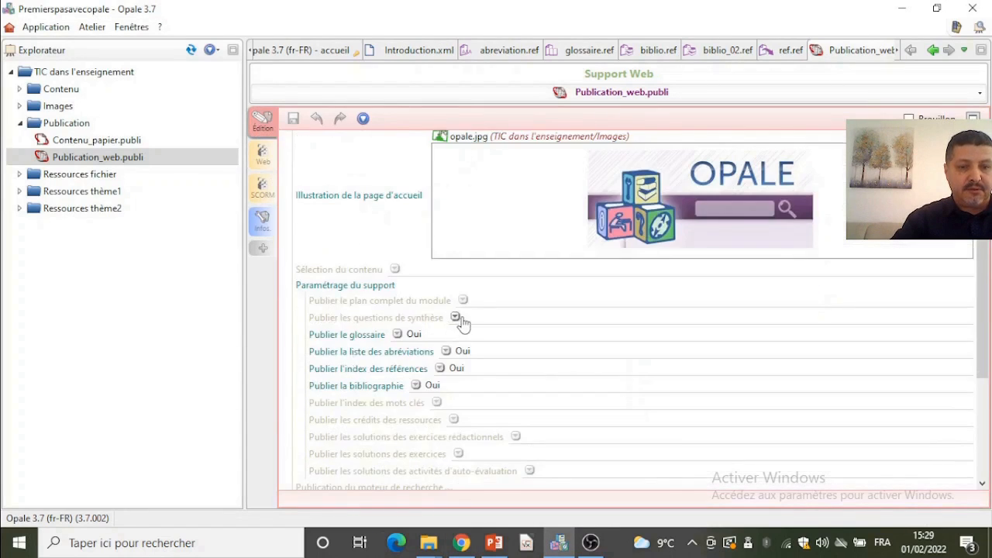
pyautogui.scroll(-1, 425, 335)
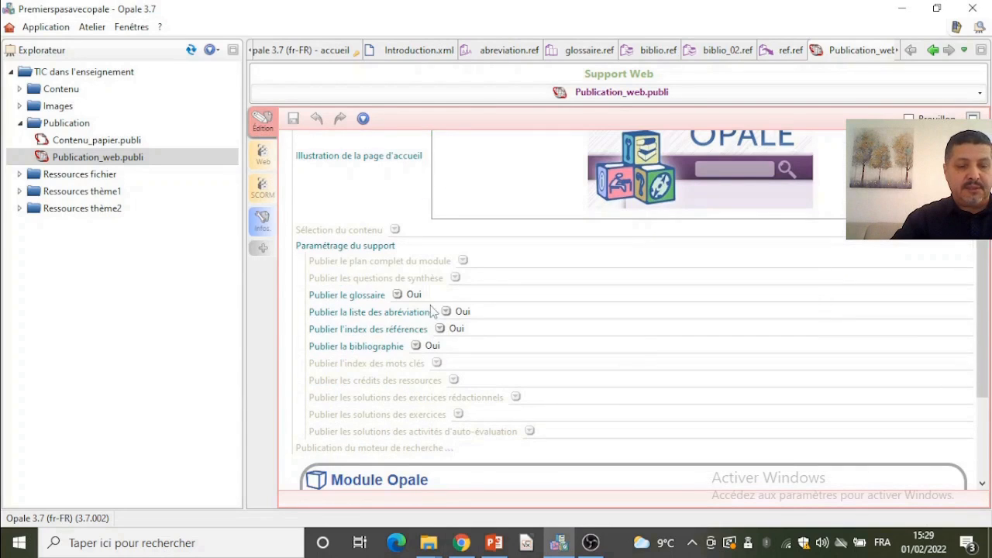